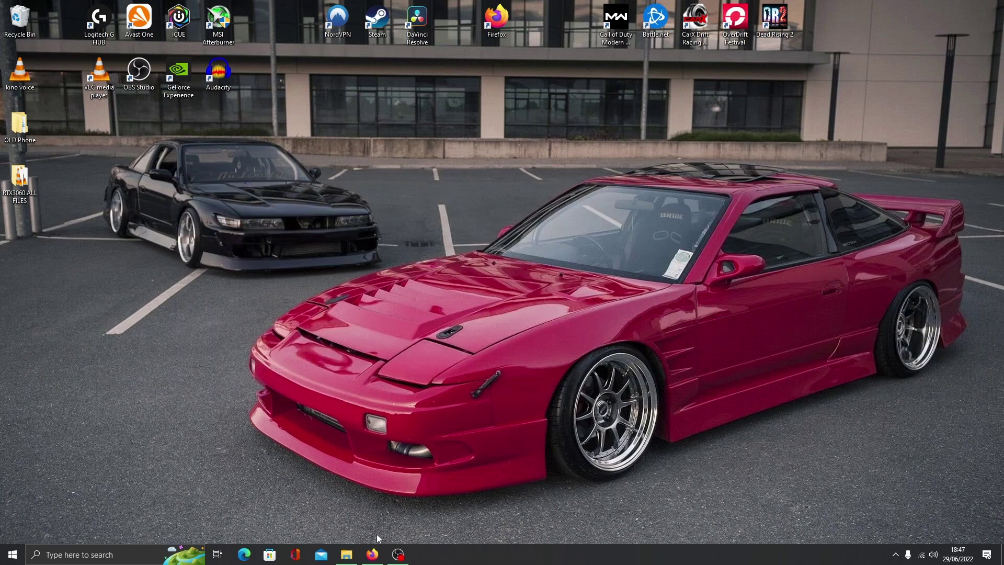
# - Download ZML.zip (1.0 MB) from the Welcome to ZML page in Firefox
pyautogui.click(372, 554)
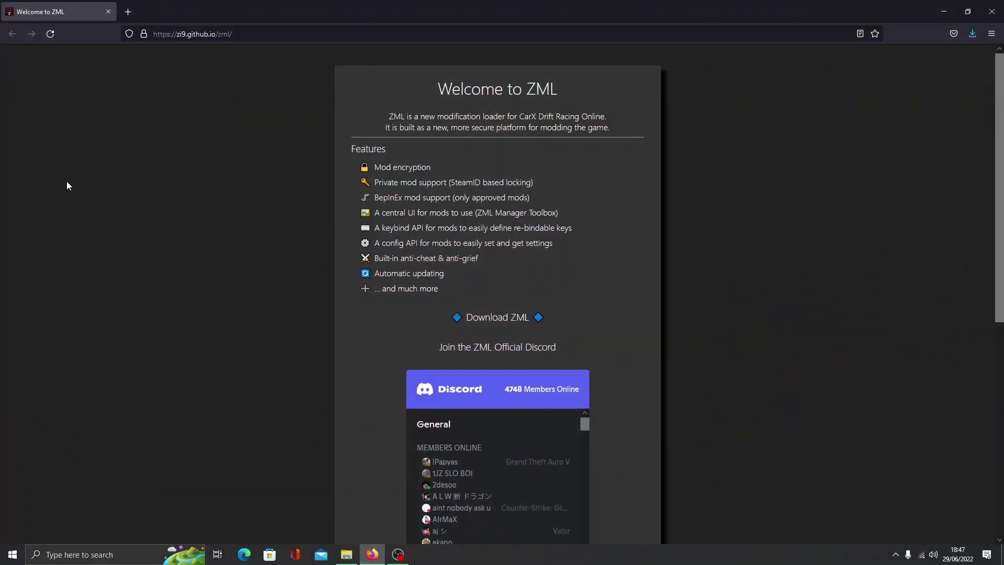
pyautogui.click(503, 321)
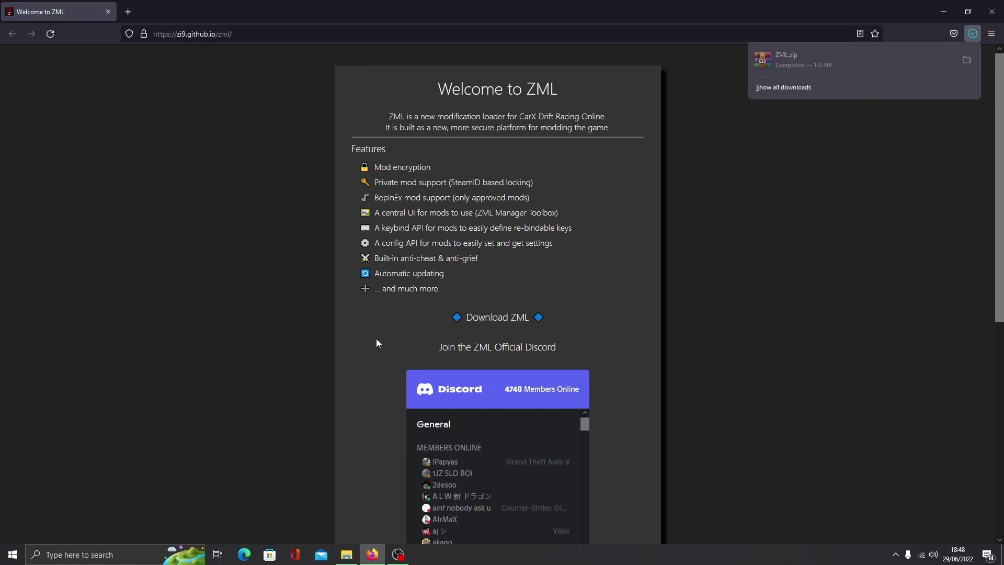
# - Open CarX Drift Racing Online's local files from the Steam library, then close Steam
pyautogui.click(936, 13)
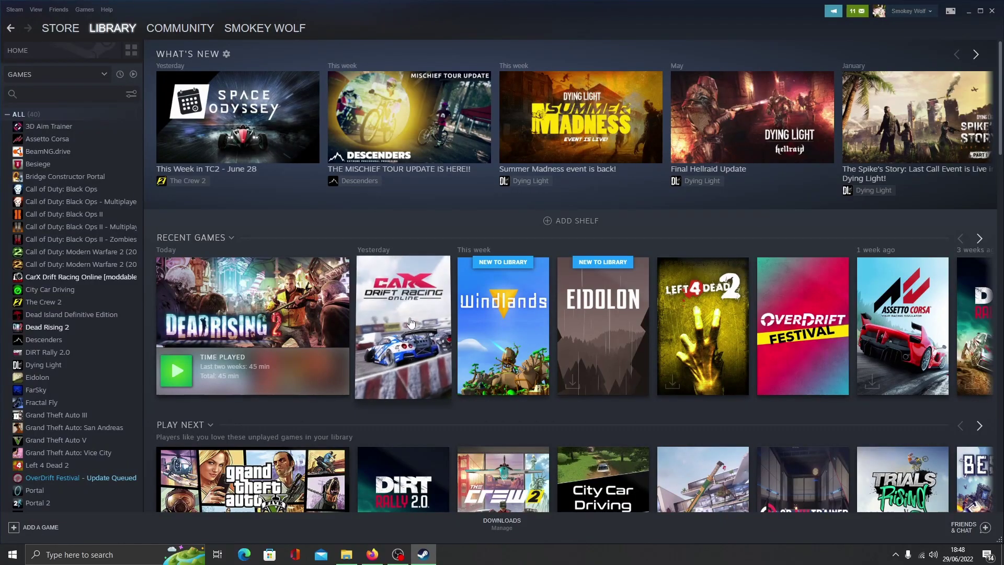
pyautogui.rightClick(410, 318)
pyautogui.moveTo(428, 369)
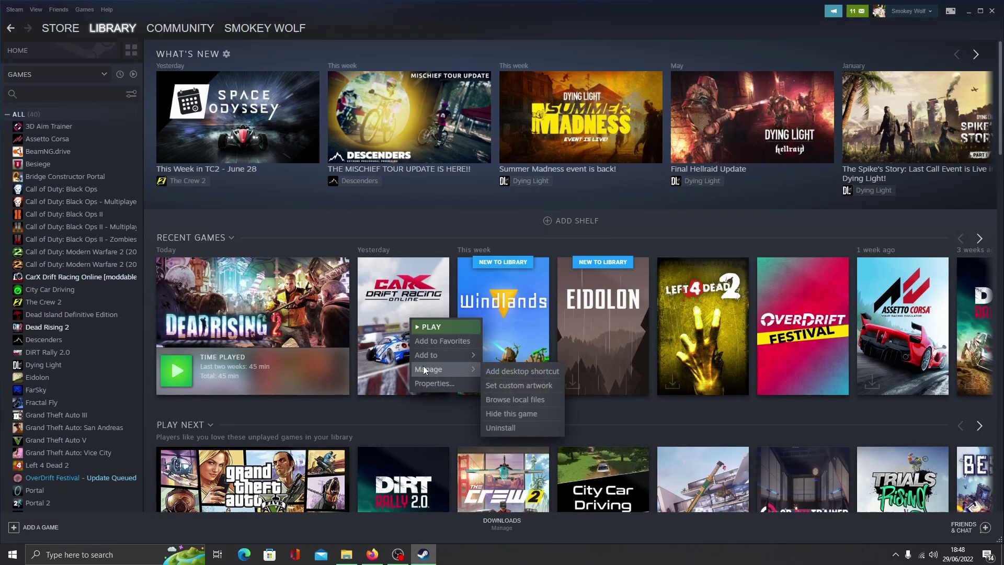
pyautogui.click(519, 400)
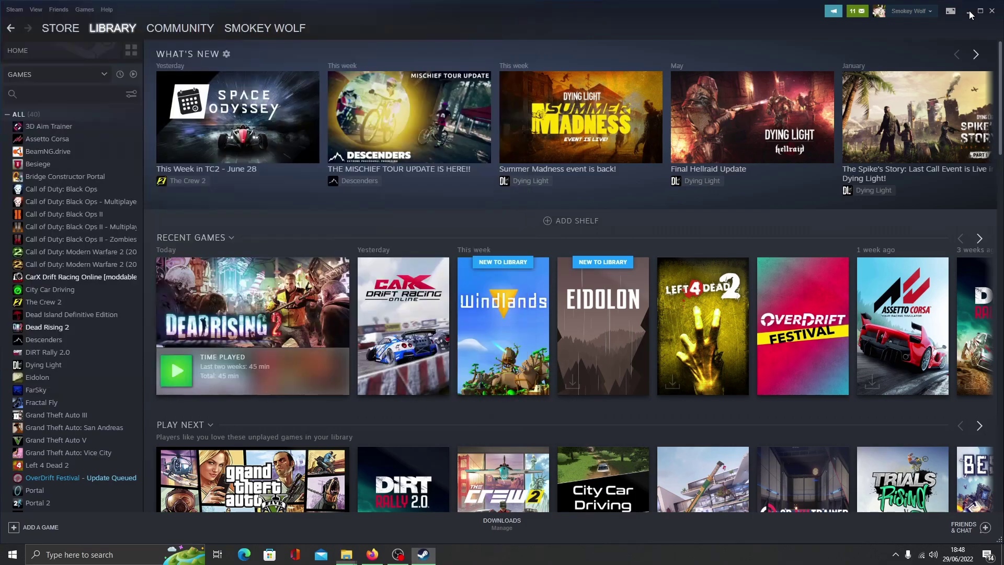
pyautogui.click(991, 10)
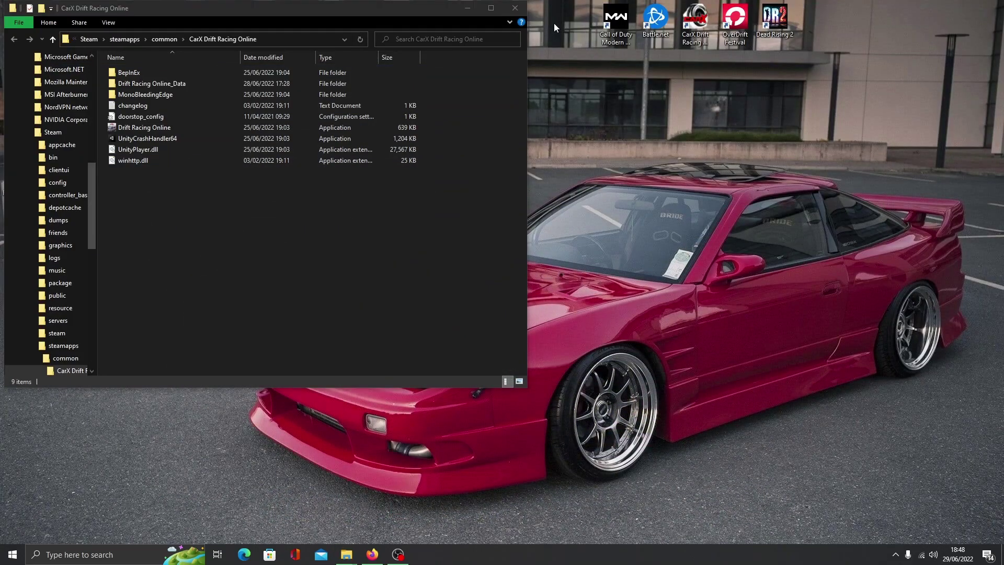
# - Place the game folder and the opened ZML.zip archive side by side
pyautogui.moveTo(419, 8); pyautogui.dragTo(0, 94)
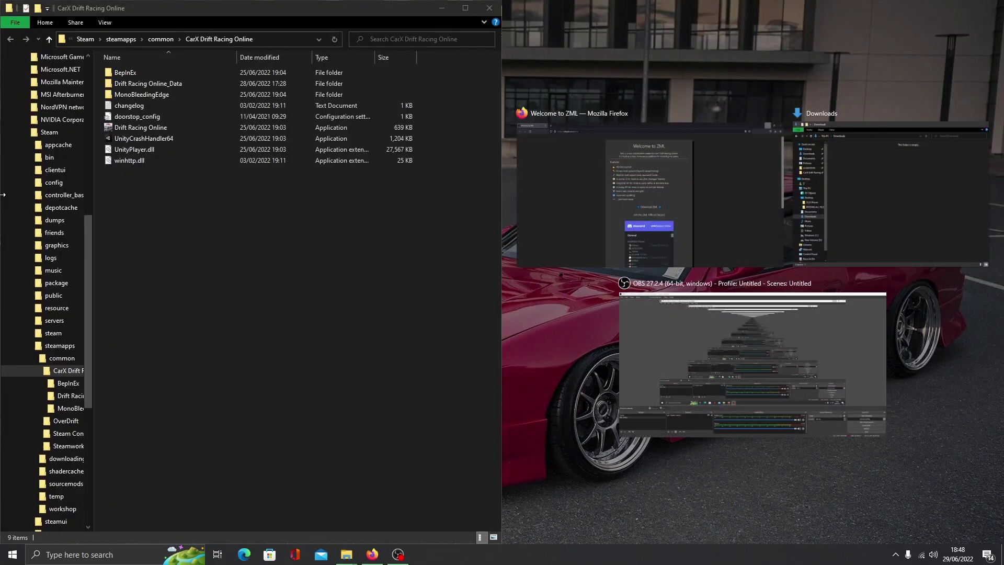
pyautogui.click(842, 208)
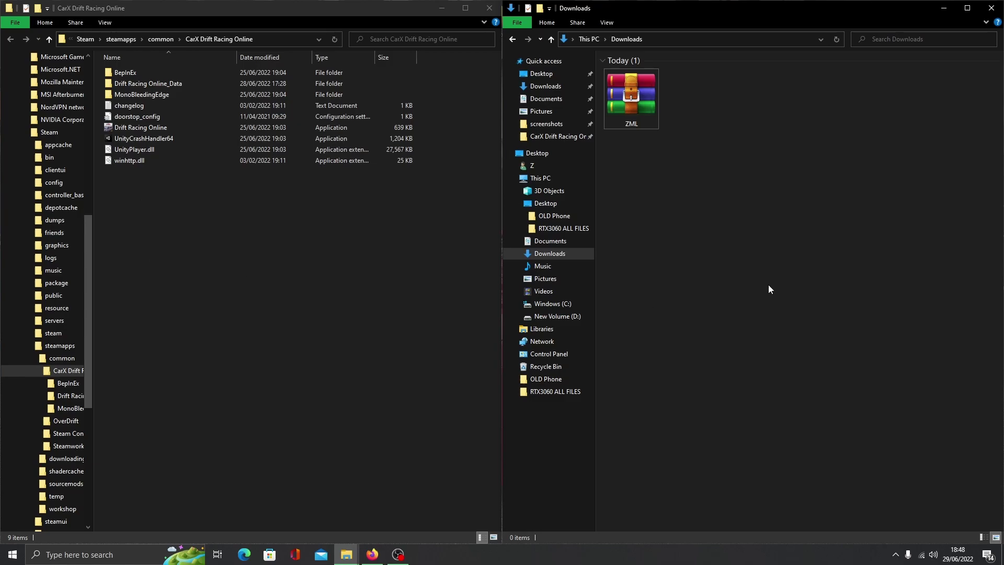
pyautogui.doubleClick(636, 123)
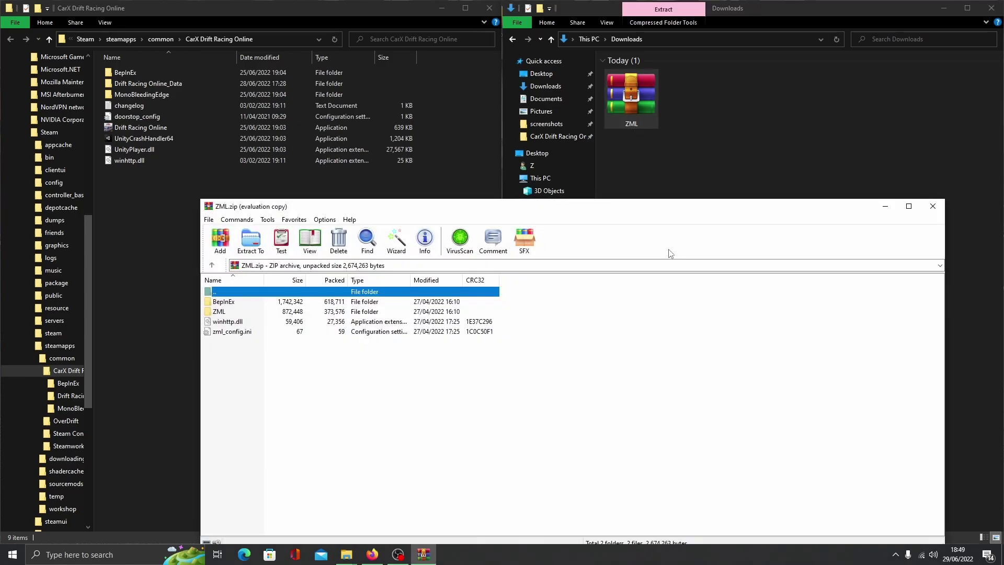
pyautogui.moveTo(616, 217); pyautogui.dragTo(1000, 196)
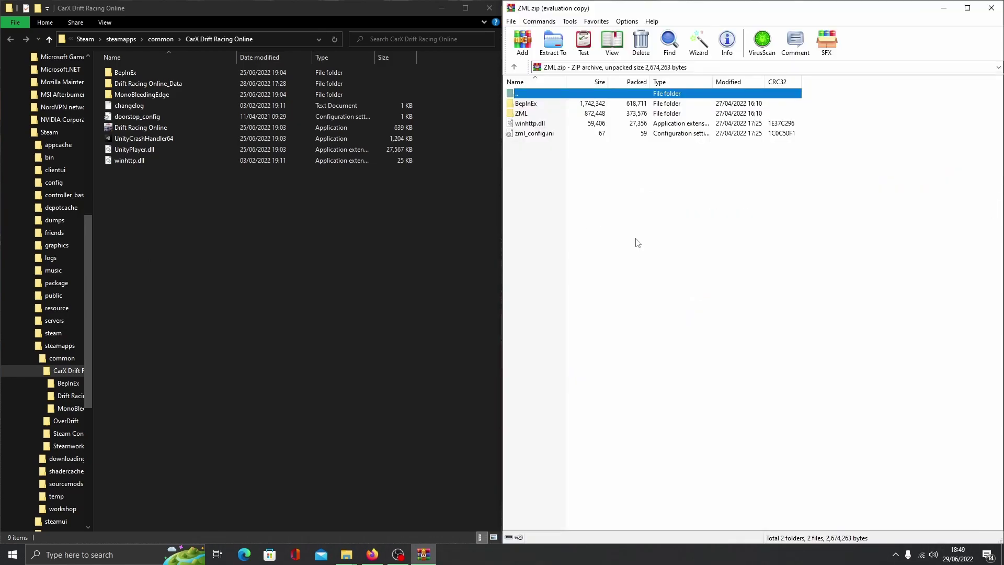
# - Copy BepInEx, ZML, winhttp.dll and zml_config into the game folder, replacing existing files
pyautogui.moveTo(695, 252)
pyautogui.mouseDown()
pyautogui.moveTo(575, 107)
pyautogui.moveTo(324, 228)
pyautogui.mouseUp()
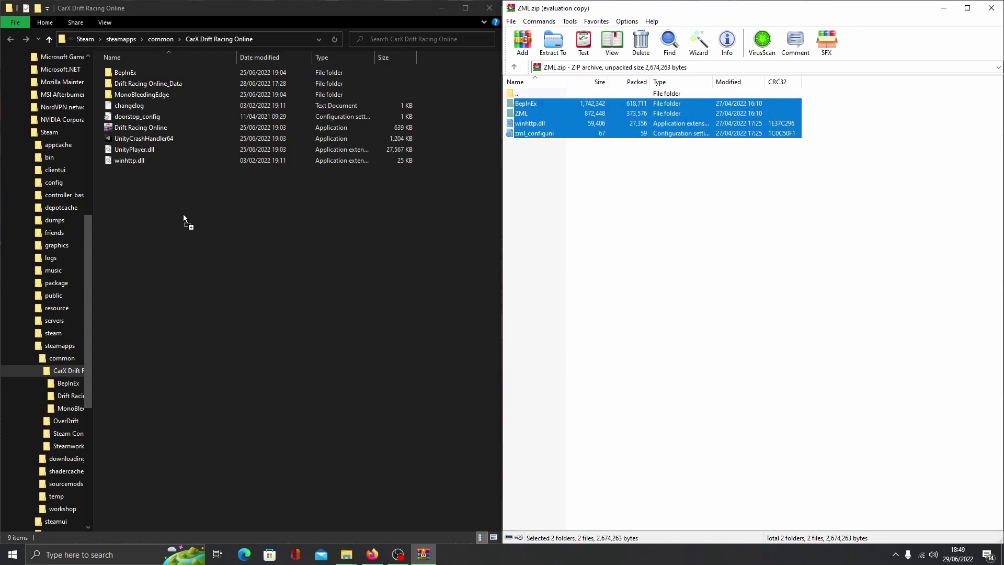
pyautogui.moveTo(184, 215); pyautogui.dragTo(186, 216)
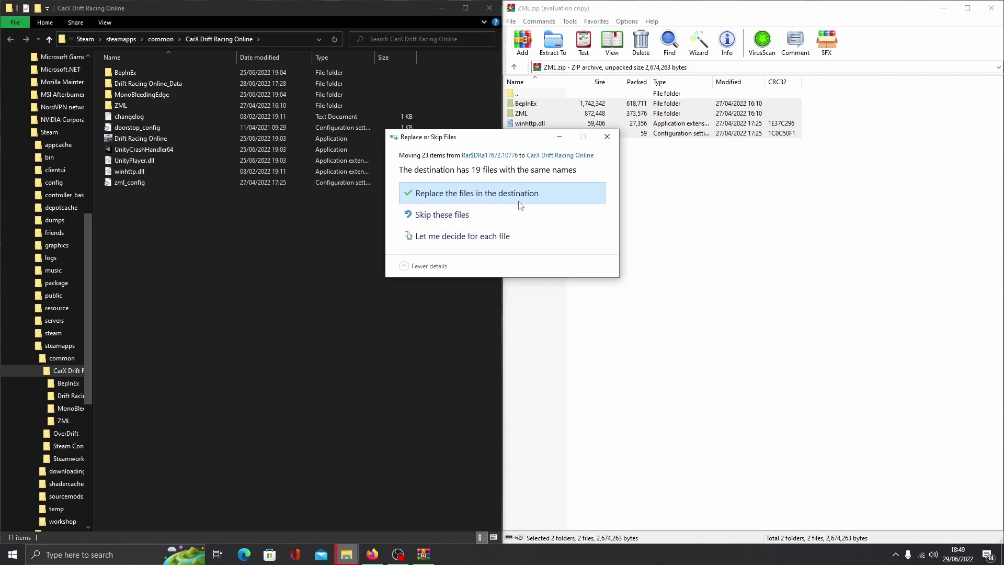
pyautogui.click(549, 195)
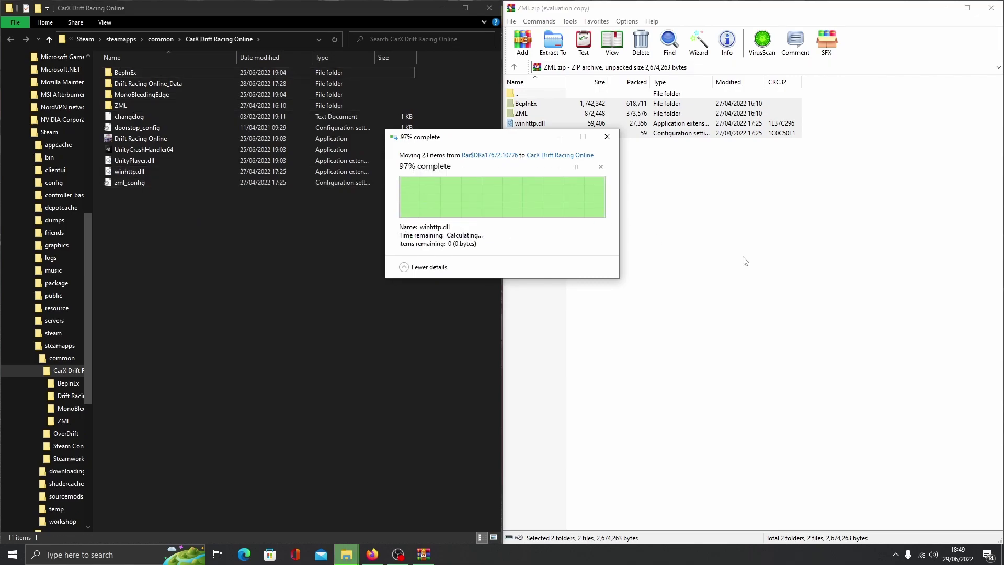
pyautogui.click(992, 7)
# - Close the Downloads window and minimize the game folder window
pyautogui.click(735, 298)
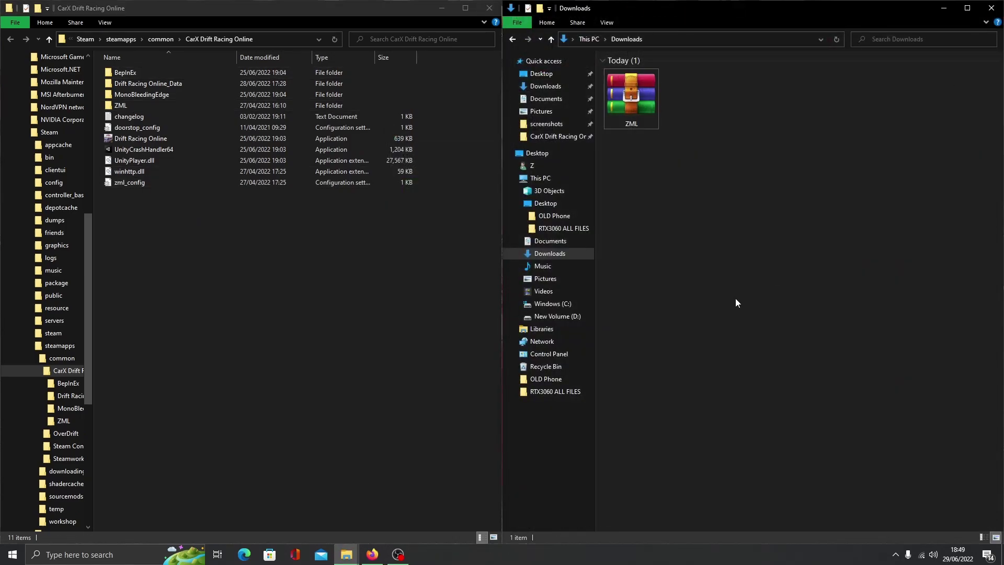
pyautogui.click(945, 10)
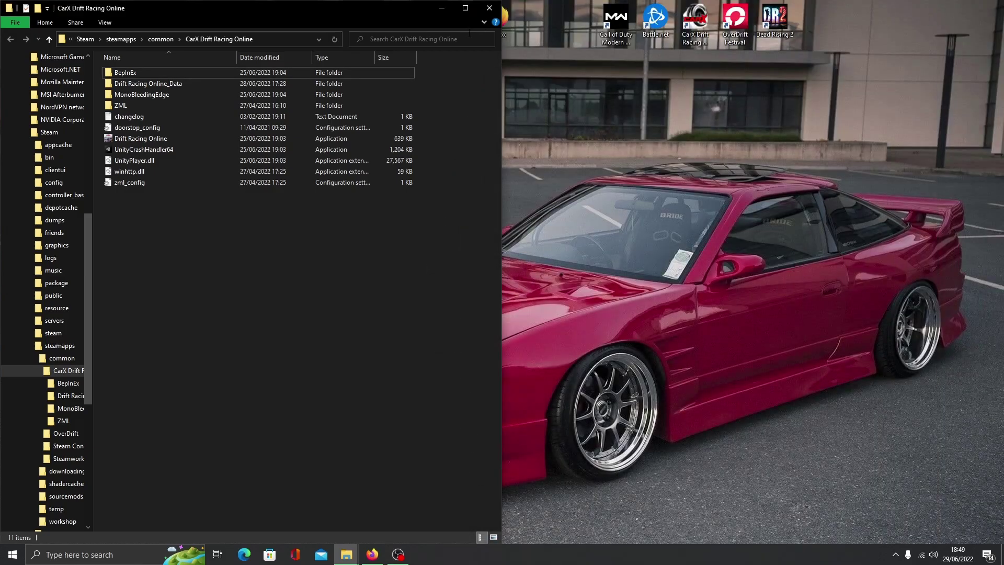
pyautogui.click(438, 9)
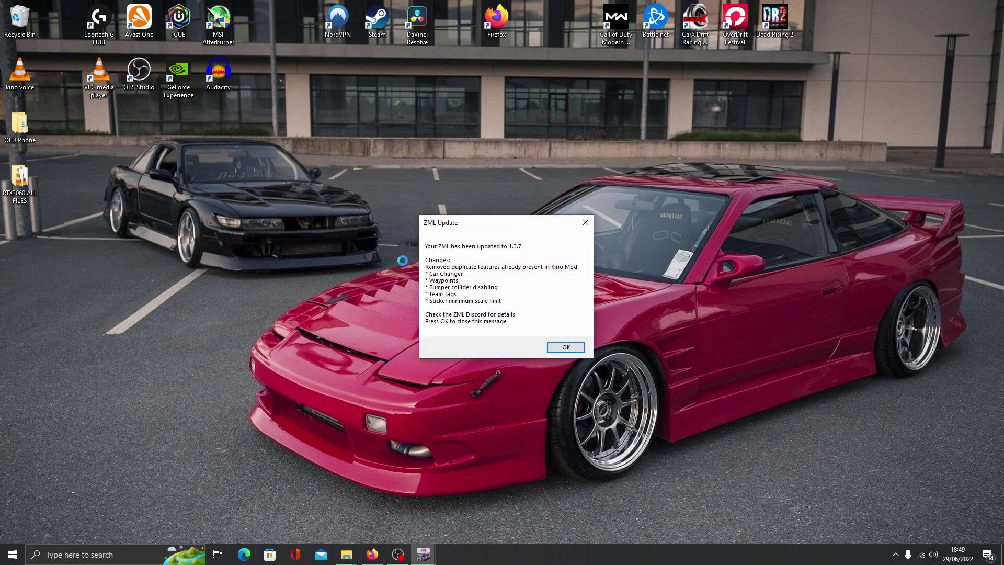
# - Dismiss the ZML 1.3.7 update notice in-game and check ZML Manager opens with F7
pyautogui.click(562, 350)
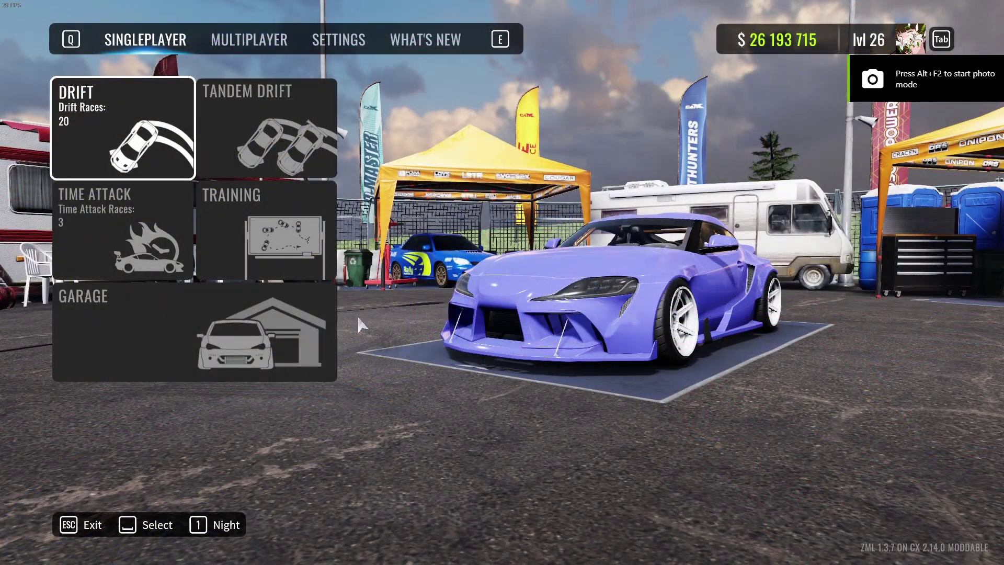
pyautogui.press('F7')
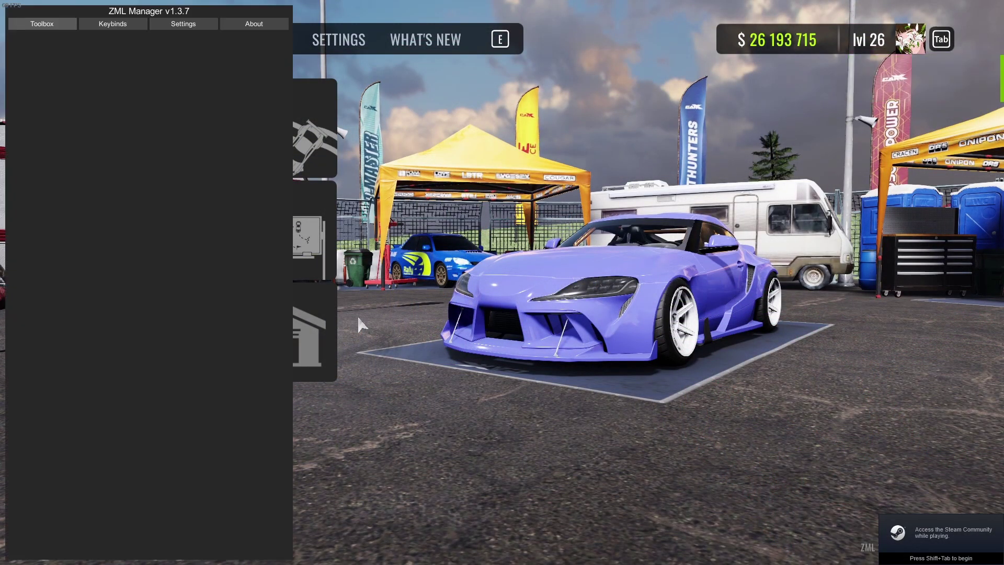
pyautogui.press('Escape')
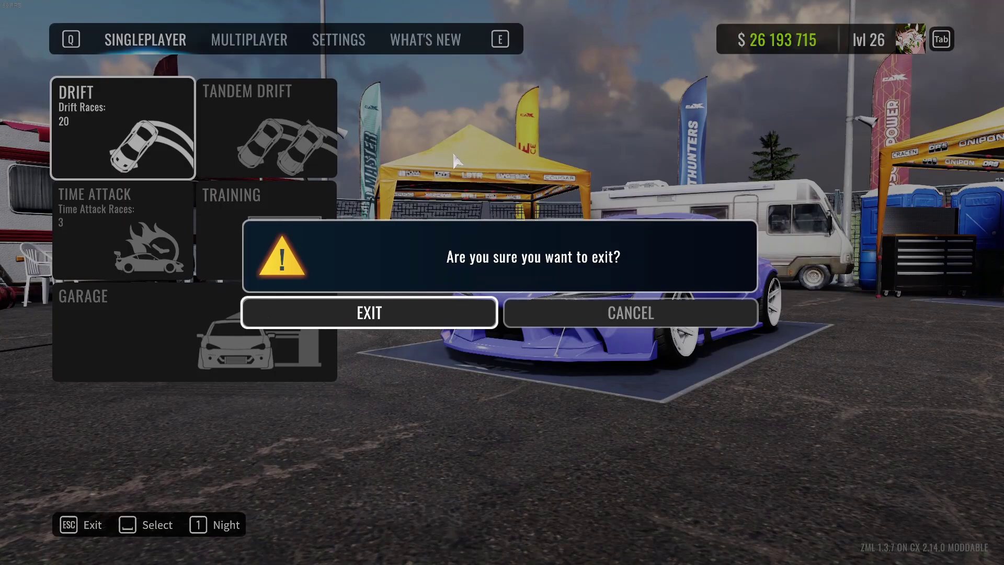
# - Quit the game, join ZML Official Discord, and react thumbs-up to the rules post
pyautogui.click(426, 314)
pyautogui.click(373, 555)
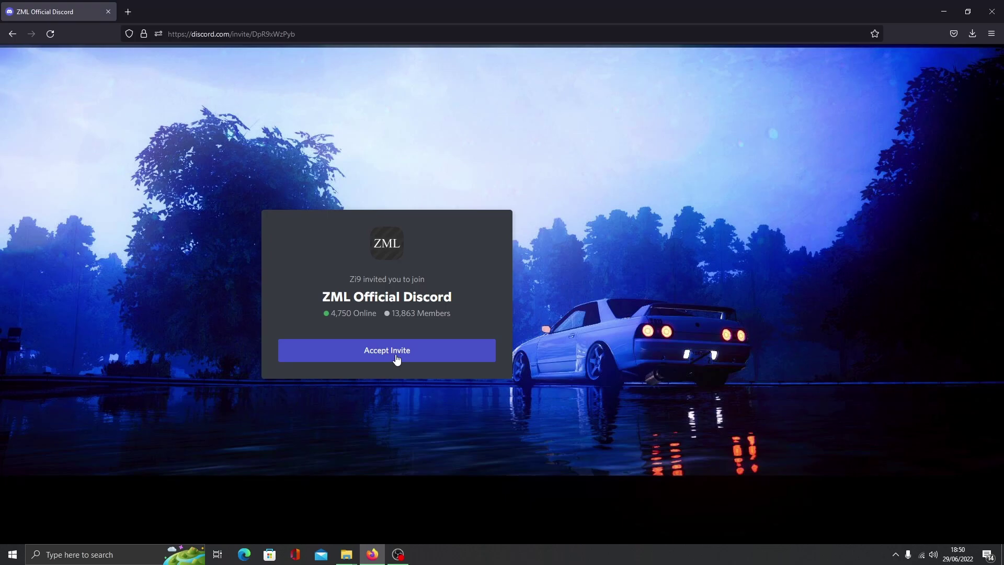
pyautogui.click(455, 359)
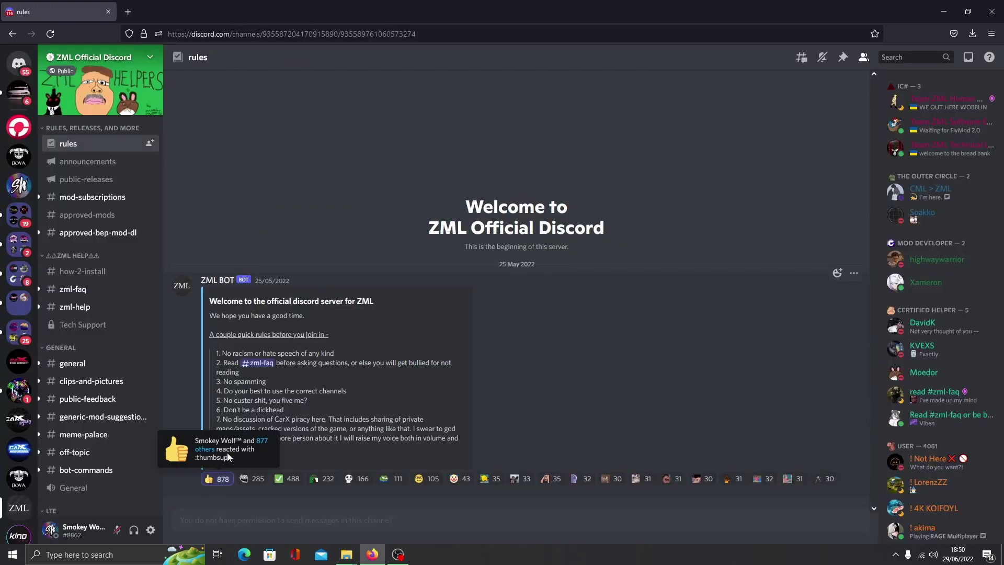
pyautogui.click(218, 478)
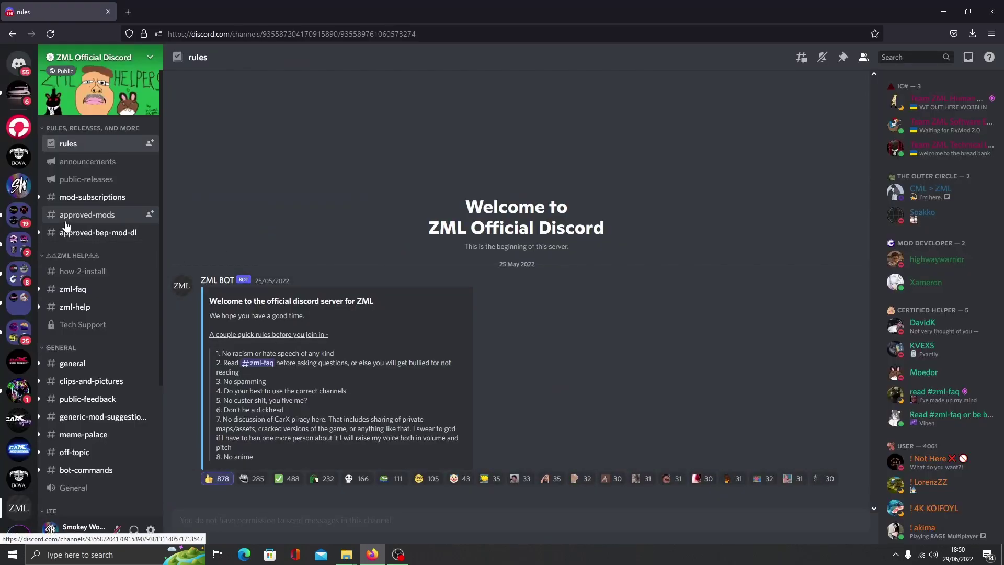
# - Browse approved-mods and approved-bep-mod-dl, then reach the JGM v2.1 post in public-releases
pyautogui.click(98, 218)
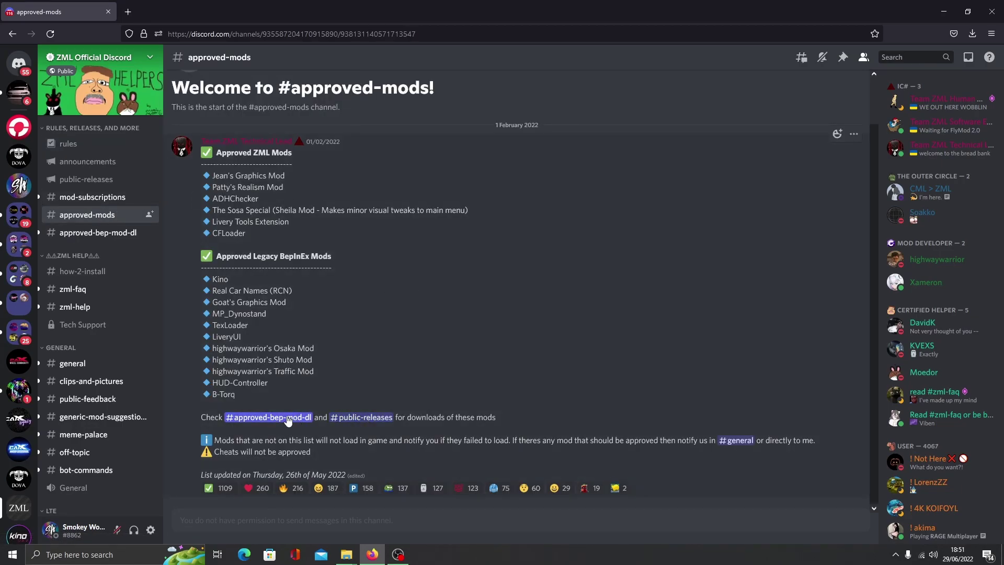
pyautogui.click(268, 417)
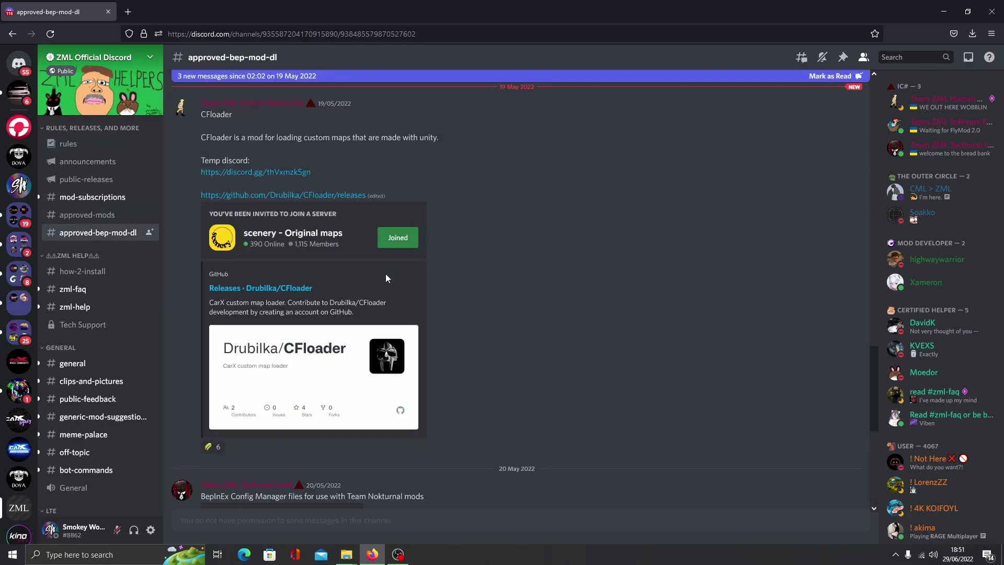
pyautogui.scroll(5, 516, 305)
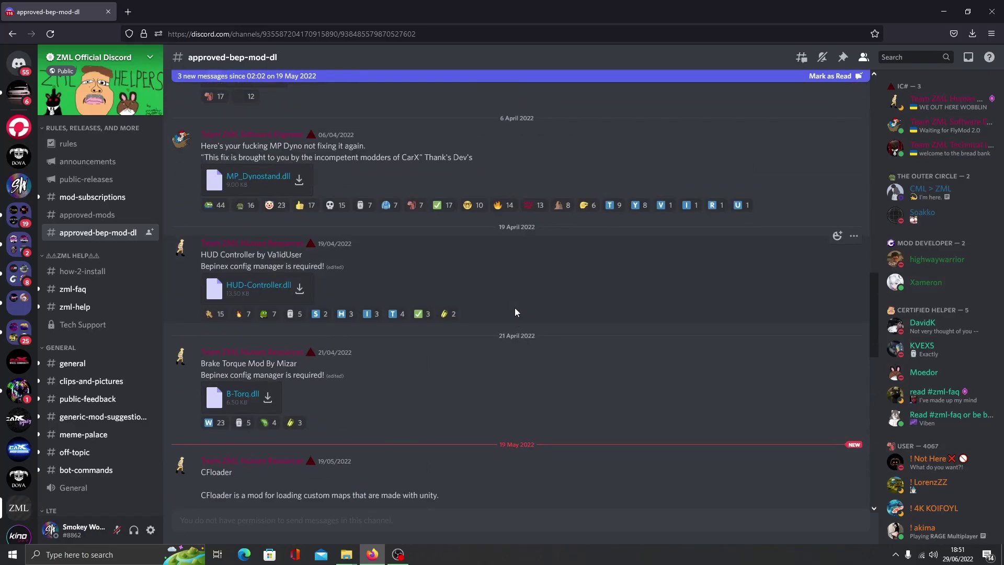
pyautogui.scroll(4, 514, 312)
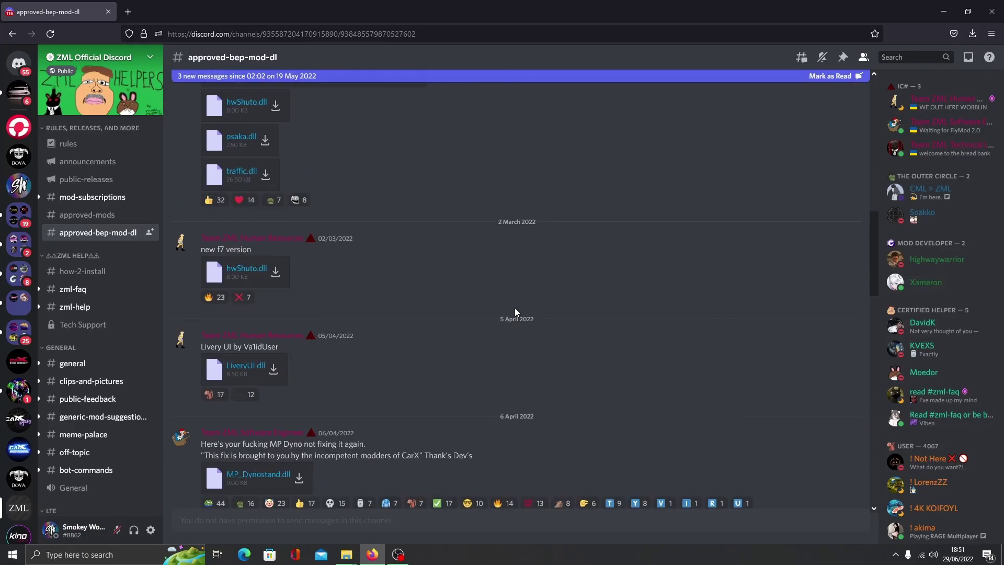
pyautogui.hotkey('alt', 'Left')
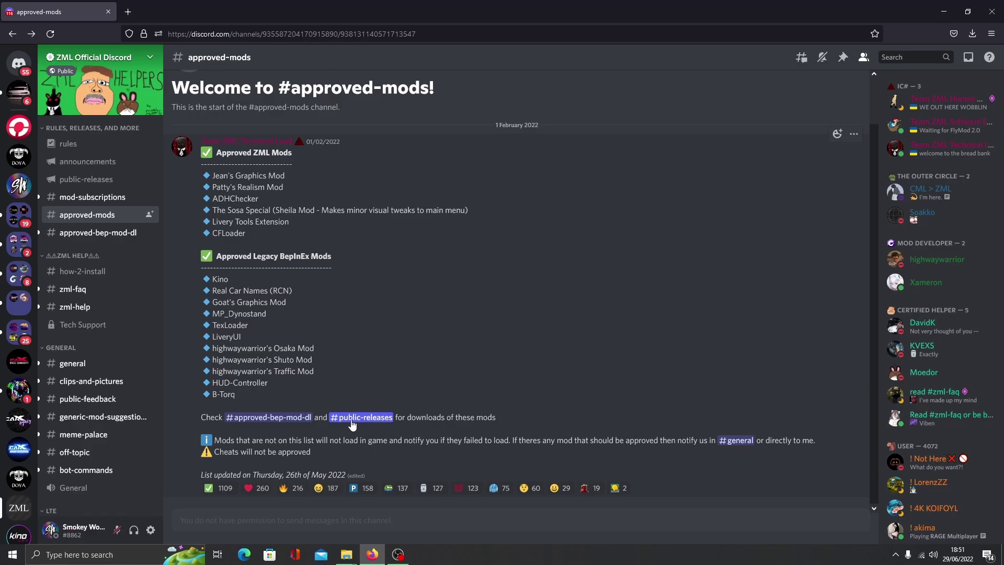
pyautogui.click(374, 418)
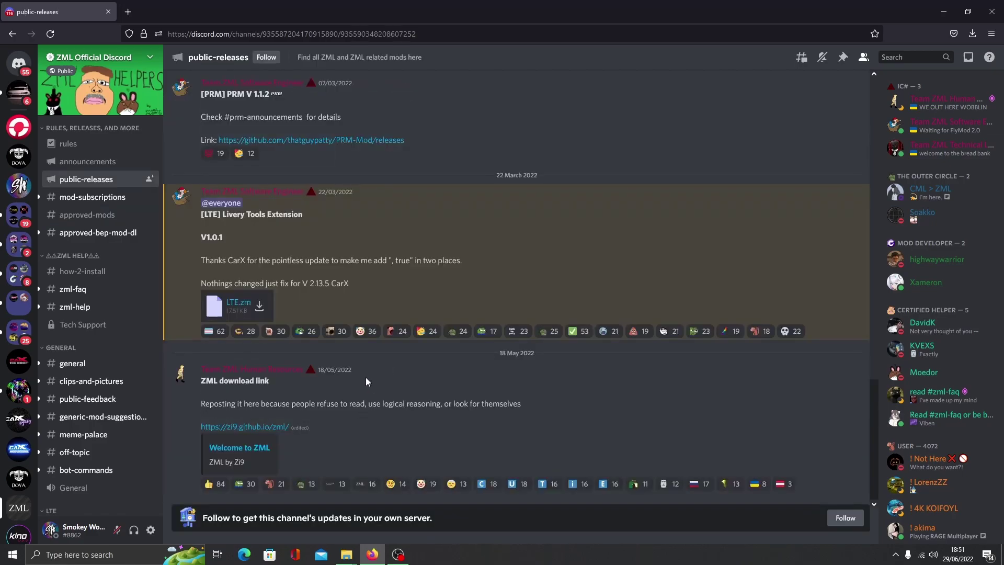
pyautogui.scroll(5, 573, 352)
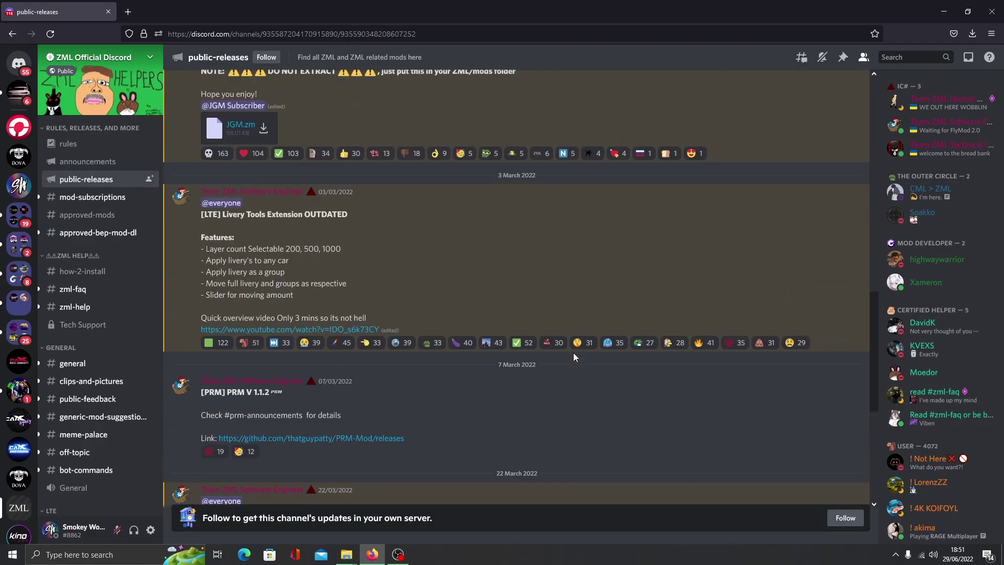
pyautogui.scroll(5, 574, 351)
pyautogui.scroll(5, 573, 352)
pyautogui.scroll(5, 486, 343)
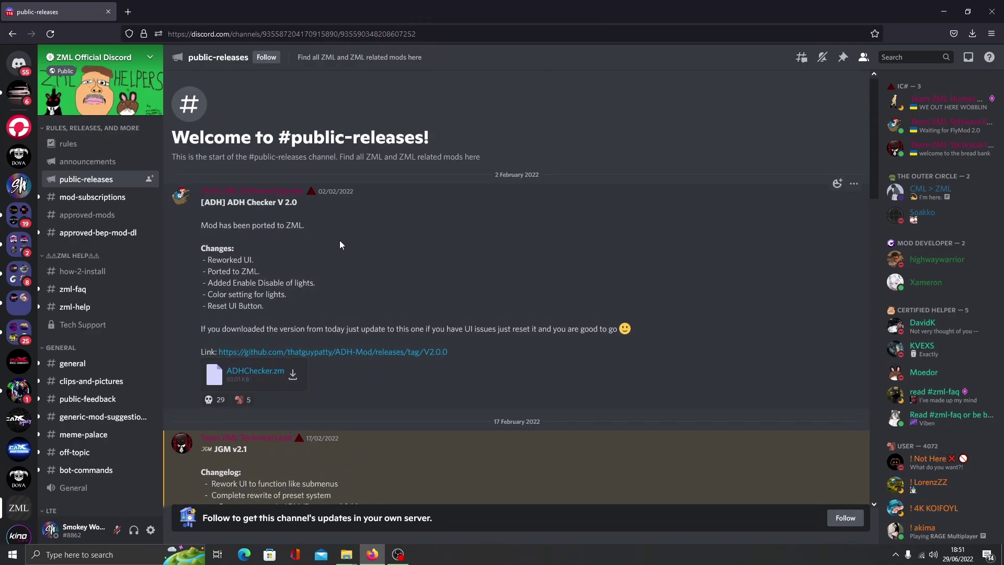
pyautogui.scroll(-5, 451, 243)
pyautogui.scroll(-2, 448, 255)
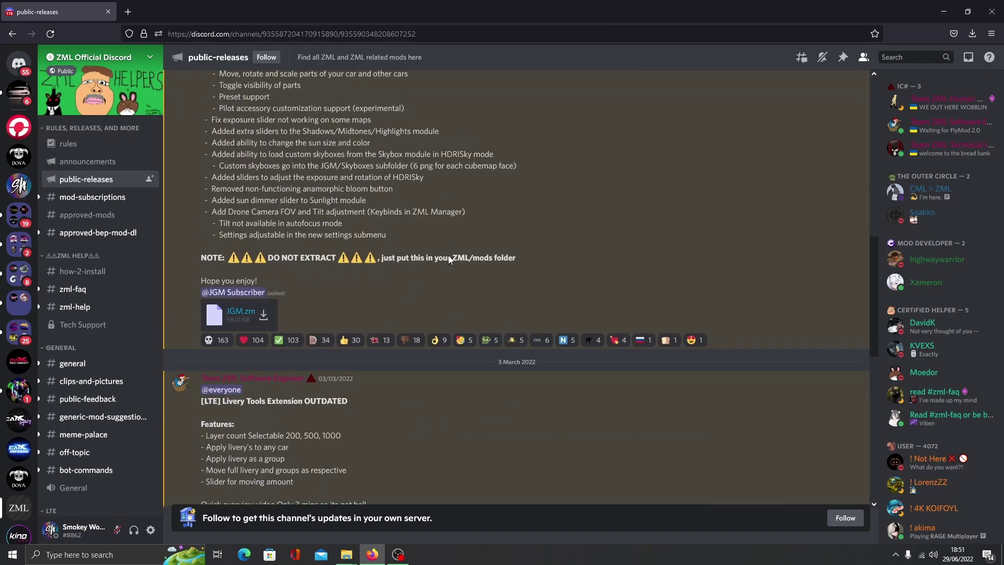
pyautogui.scroll(-2, 450, 256)
pyautogui.moveTo(392, 439)
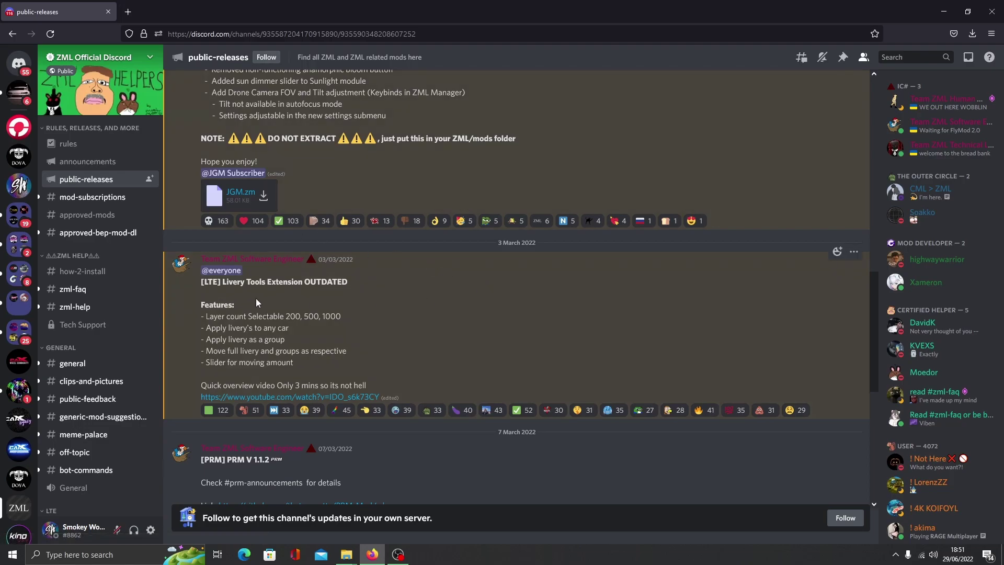
pyautogui.scroll(-3, 274, 293)
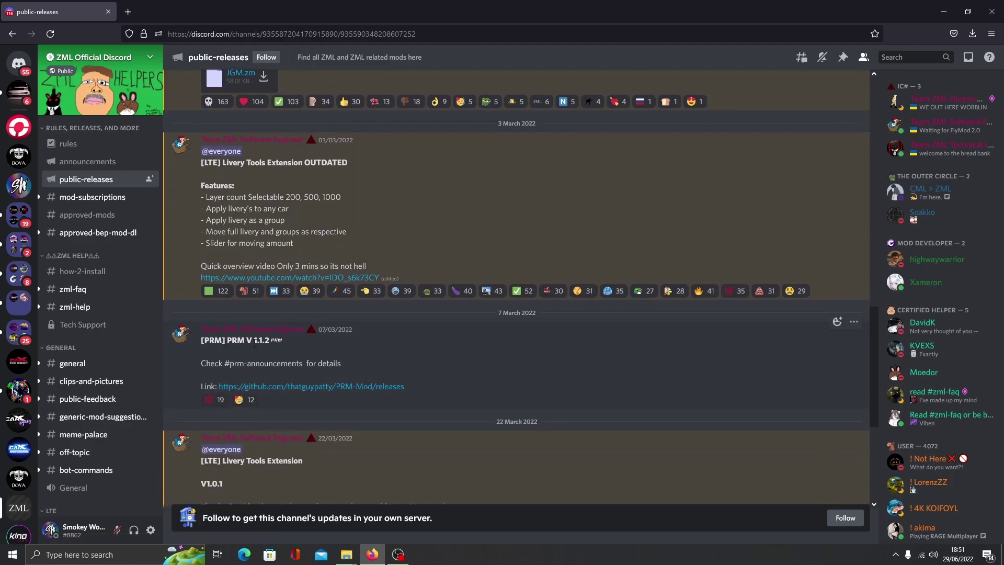
pyautogui.scroll(-3, 513, 353)
pyautogui.scroll(-3, 516, 367)
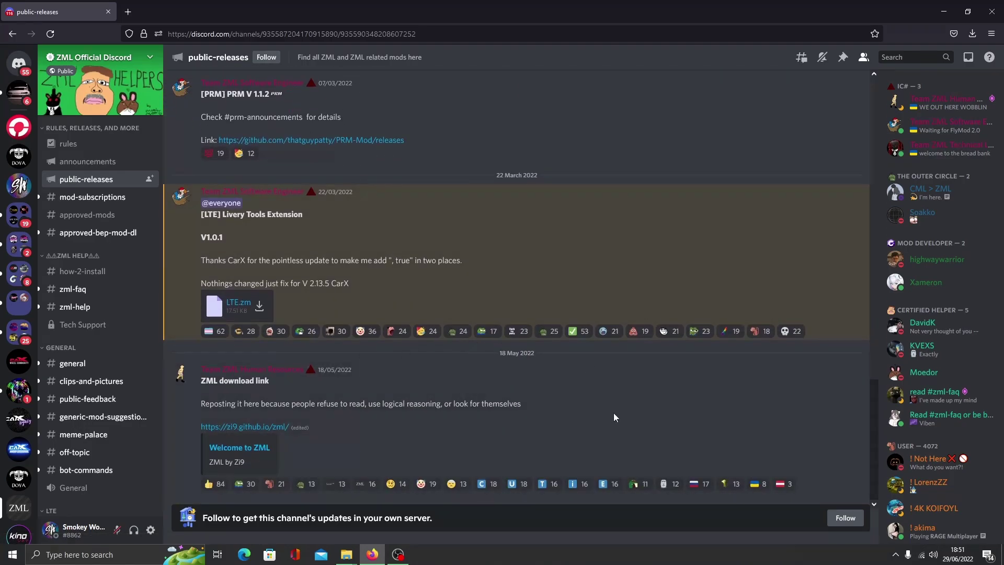
pyautogui.scroll(5, 511, 421)
pyautogui.scroll(5, 510, 421)
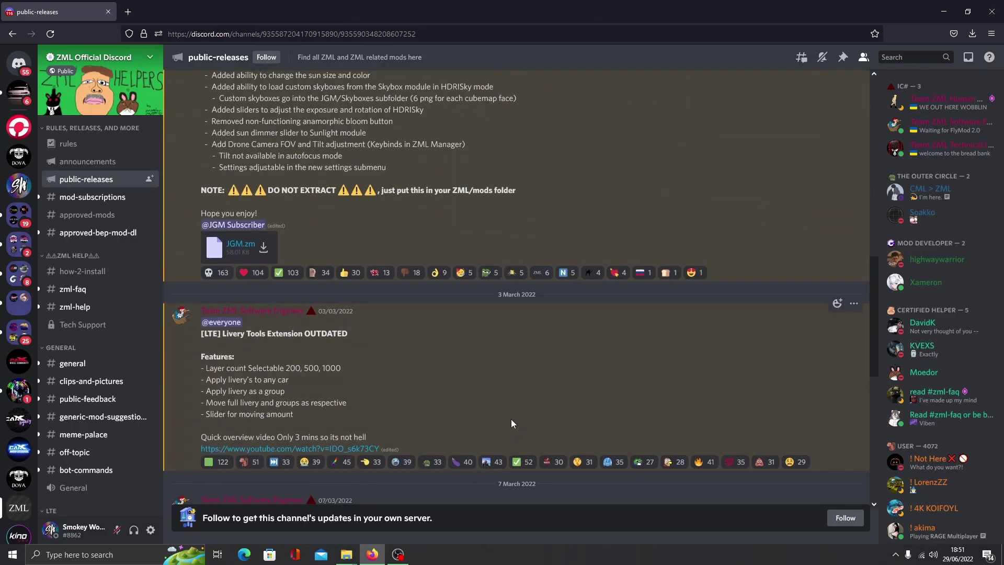
pyautogui.scroll(3, 511, 423)
pyautogui.scroll(3, 510, 423)
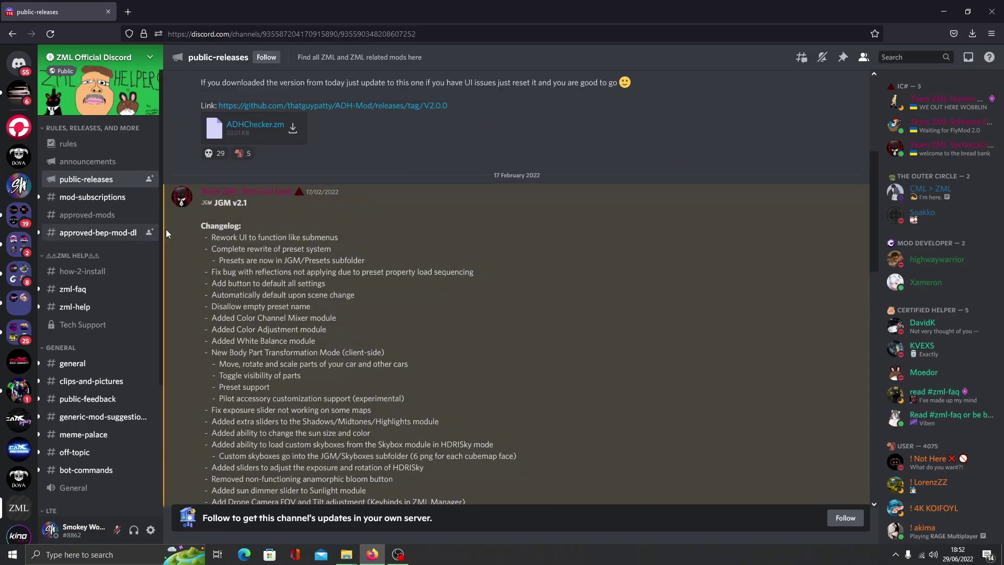
pyautogui.moveTo(408, 225)
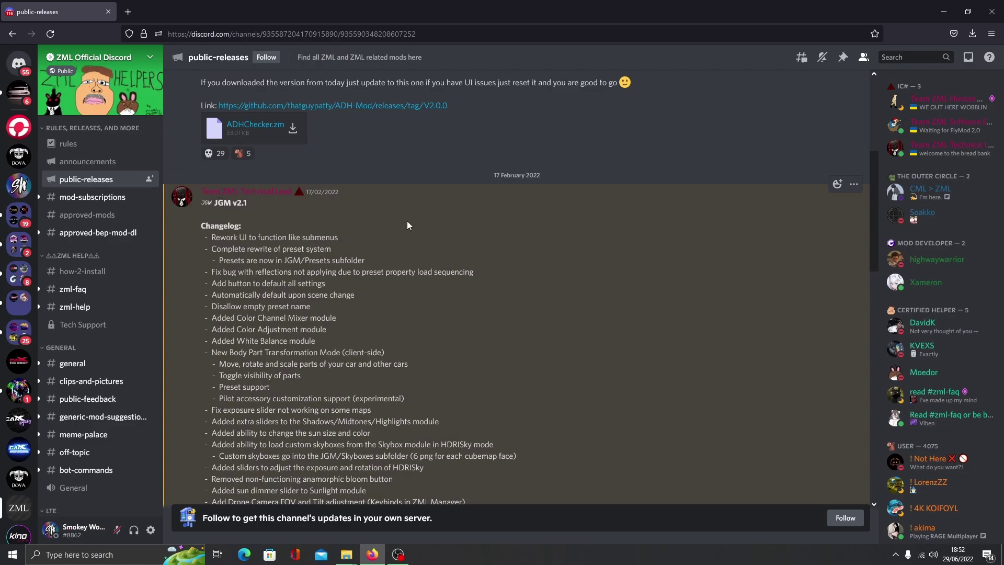
pyautogui.scroll(-4, 412, 227)
pyautogui.scroll(2, 415, 226)
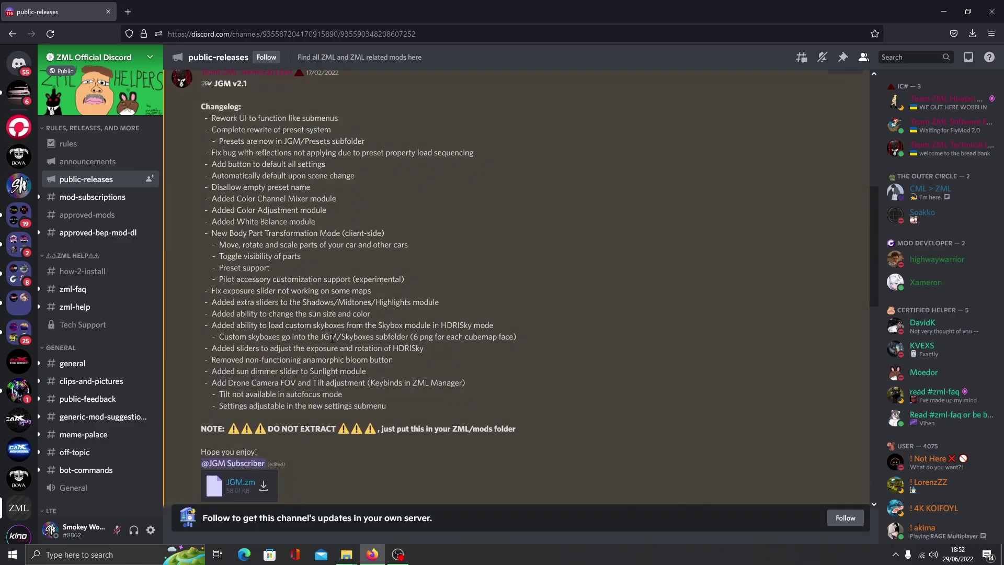
pyautogui.scroll(-2, 527, 328)
# - Download JGM.zm, close Firefox, and bring up the Downloads and game folder windows
pyautogui.click(248, 425)
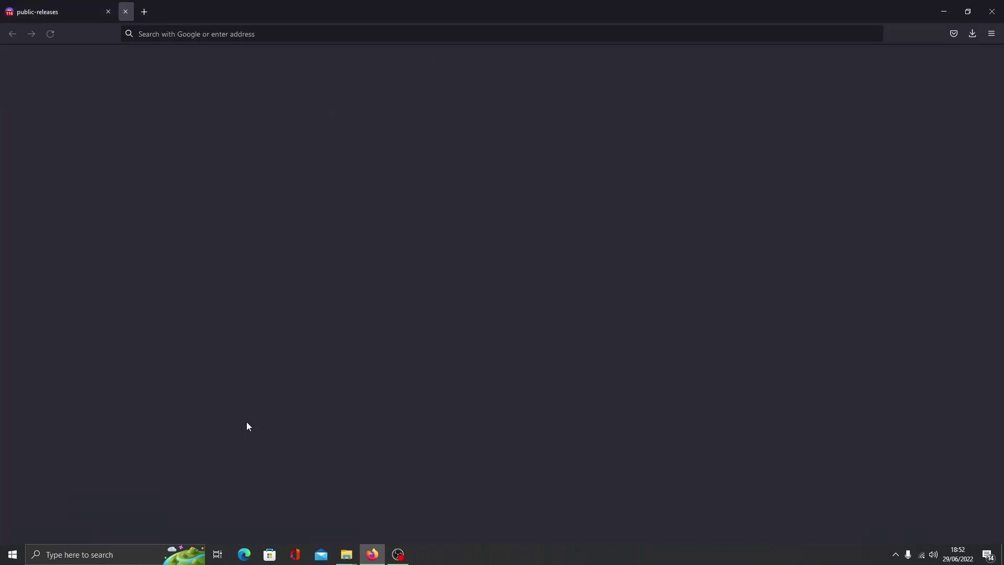
pyautogui.click(992, 7)
pyautogui.moveTo(345, 555)
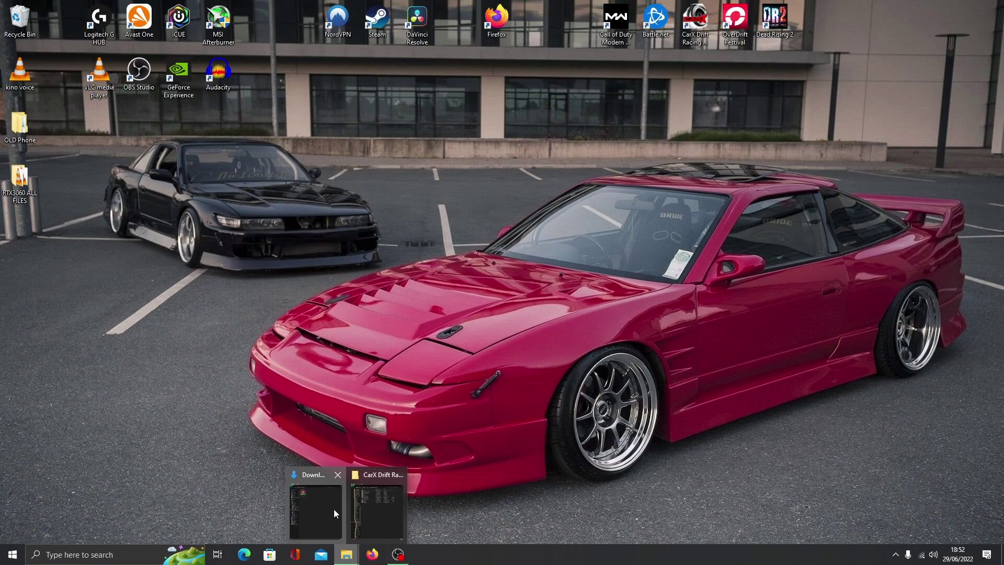
pyautogui.click(337, 514)
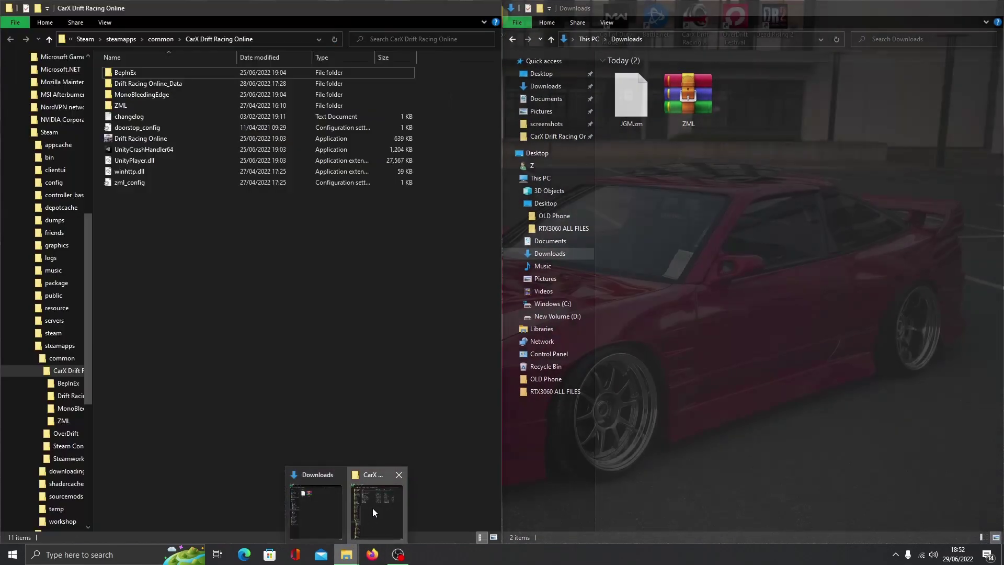
pyautogui.click(373, 508)
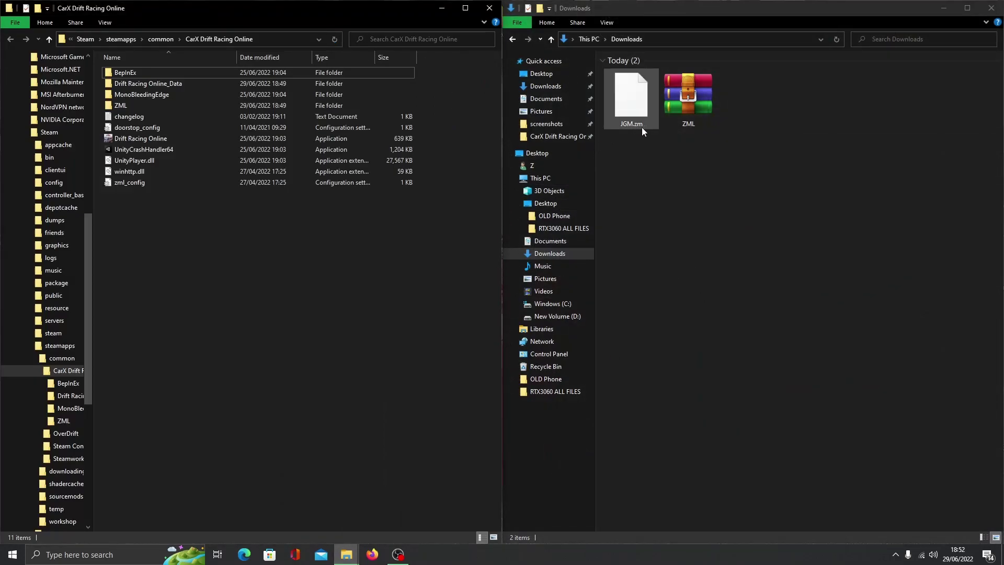
# - Move JGM.zm into the game's ZML\mods folder and delete ZML.zip from Downloads
pyautogui.doubleClick(139, 104)
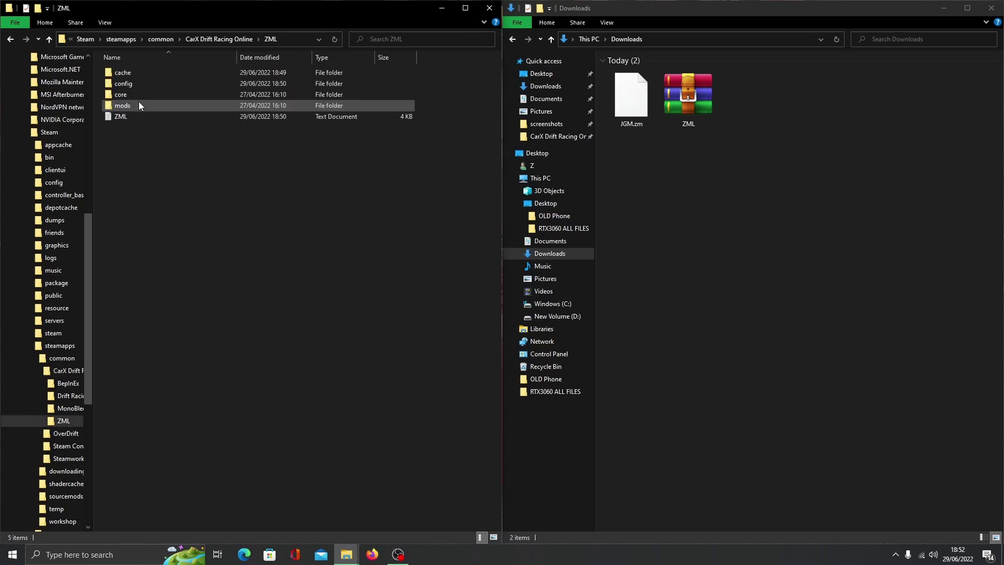
pyautogui.doubleClick(154, 107)
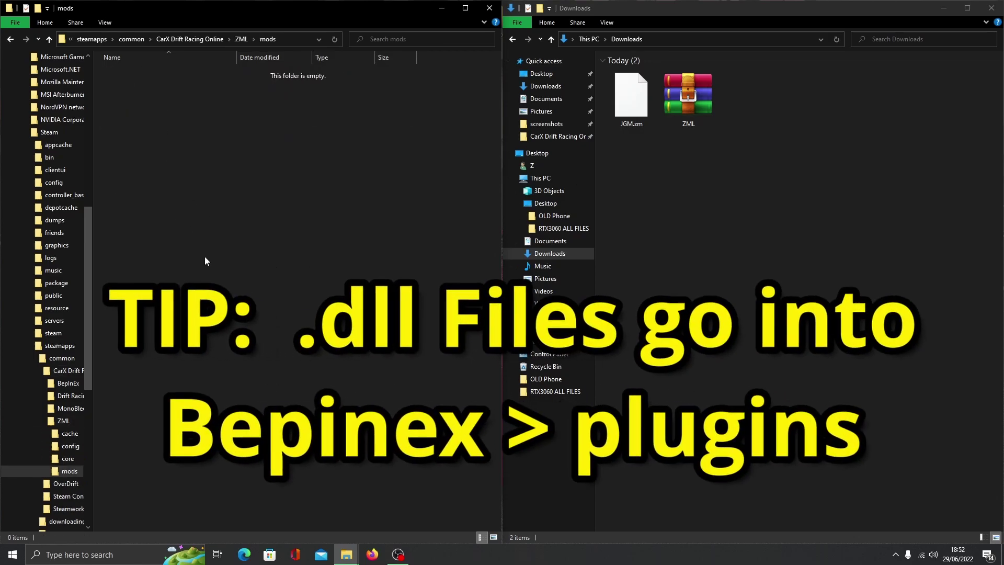
pyautogui.click(638, 111)
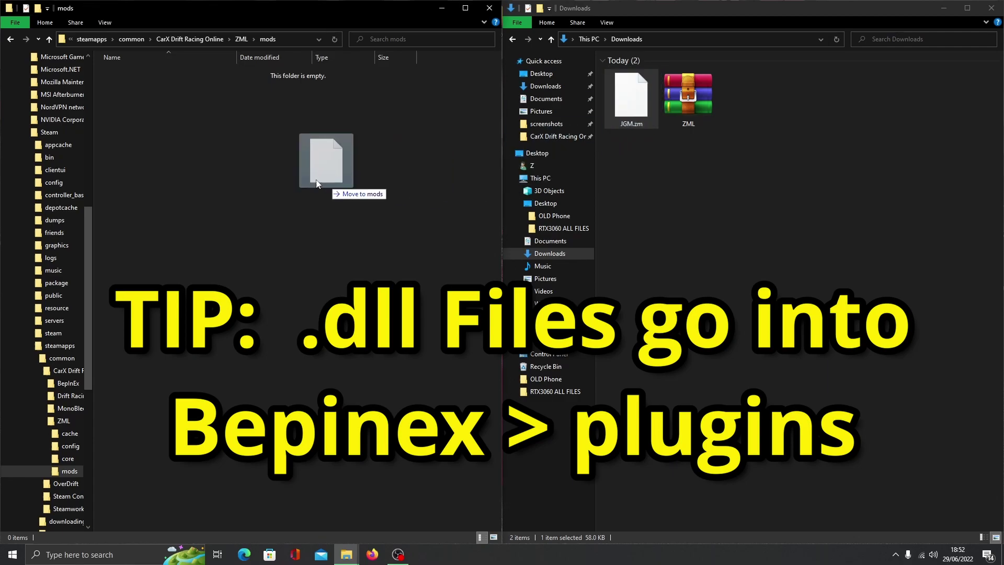
pyautogui.moveTo(639, 111); pyautogui.dragTo(329, 180)
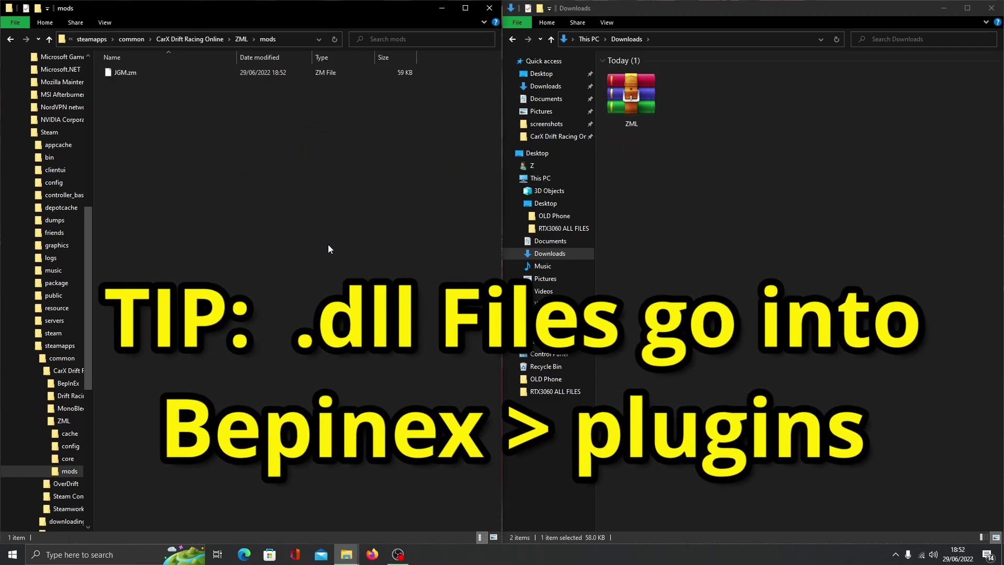
pyautogui.moveTo(712, 287); pyautogui.dragTo(622, 106)
pyautogui.press('Delete')
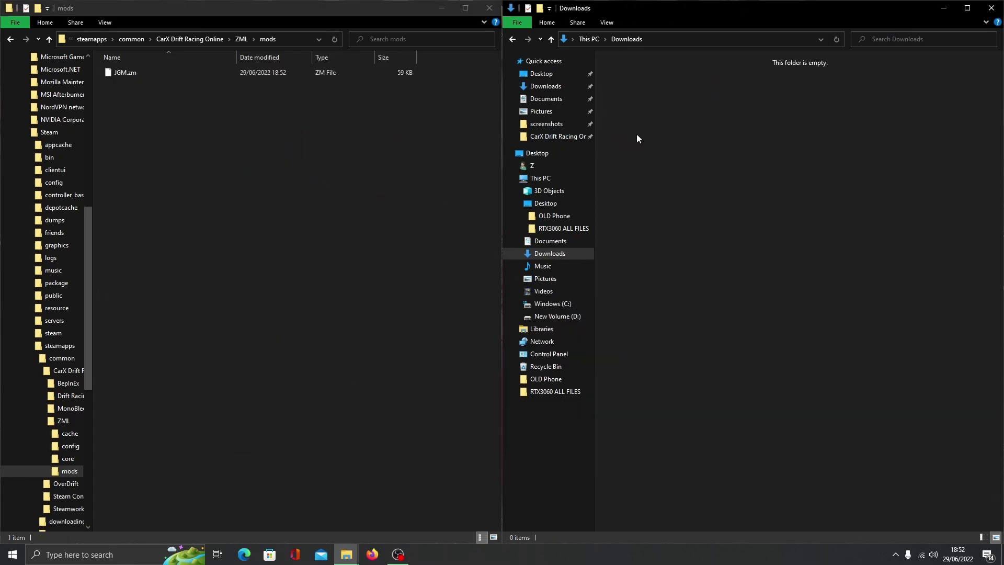
# - Close both Explorer windows, relaunch the game, and open ZML Manager with Insert
pyautogui.click(992, 8)
pyautogui.click(487, 10)
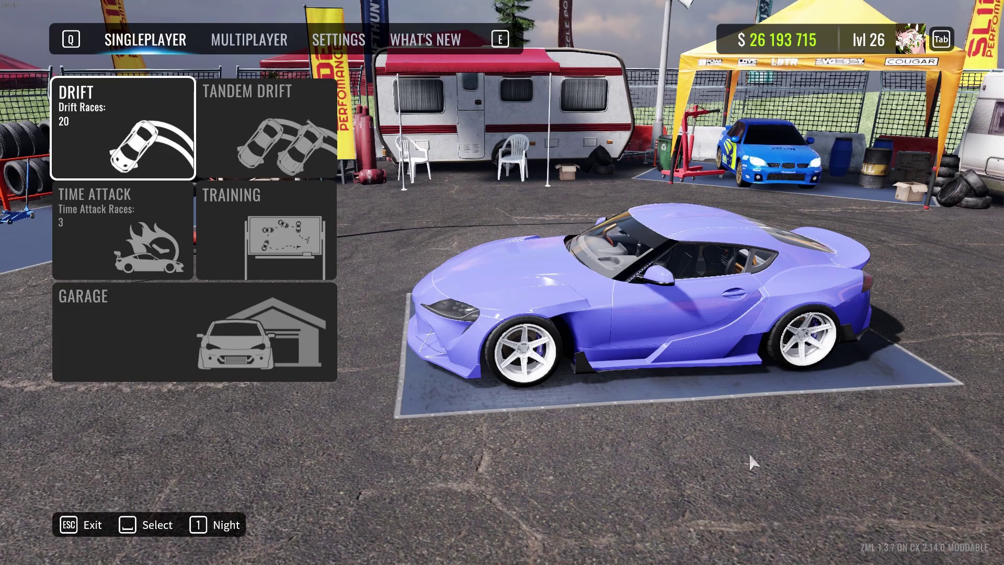
pyautogui.press('Insert')
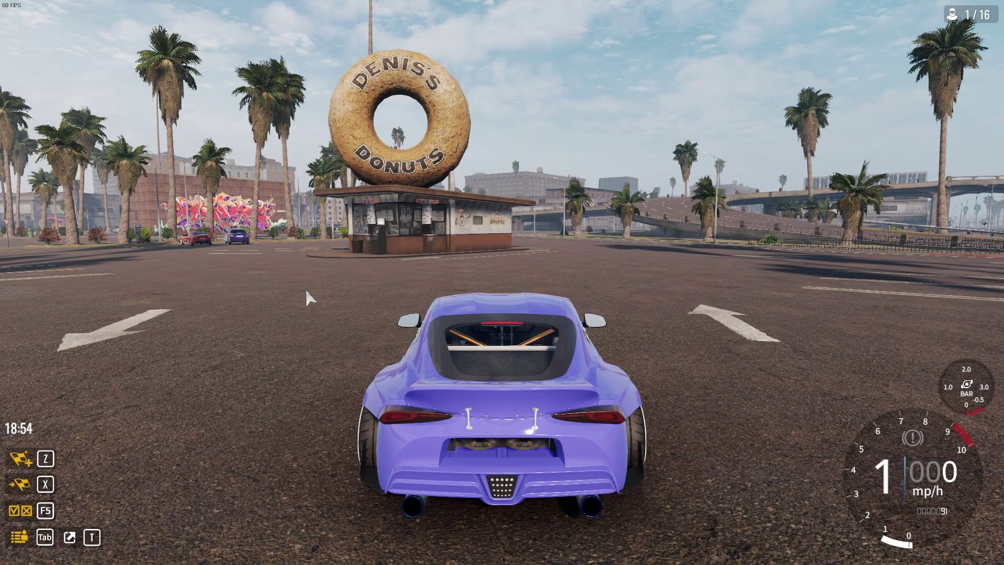
# - Expand Jean's Graphics Mod in ZML Manager and set Reflections to Better Reflections
pyautogui.press('Insert')
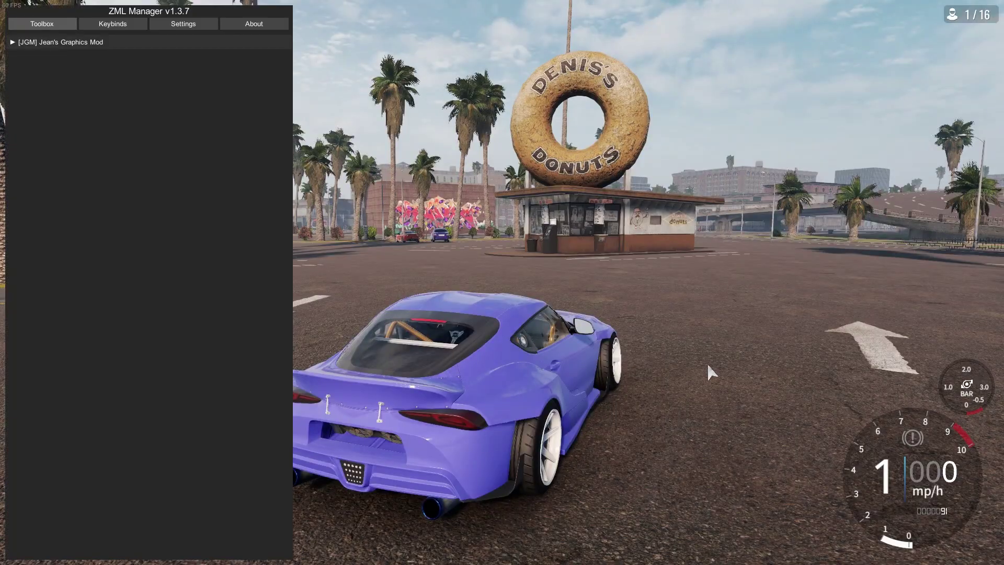
pyautogui.click(73, 43)
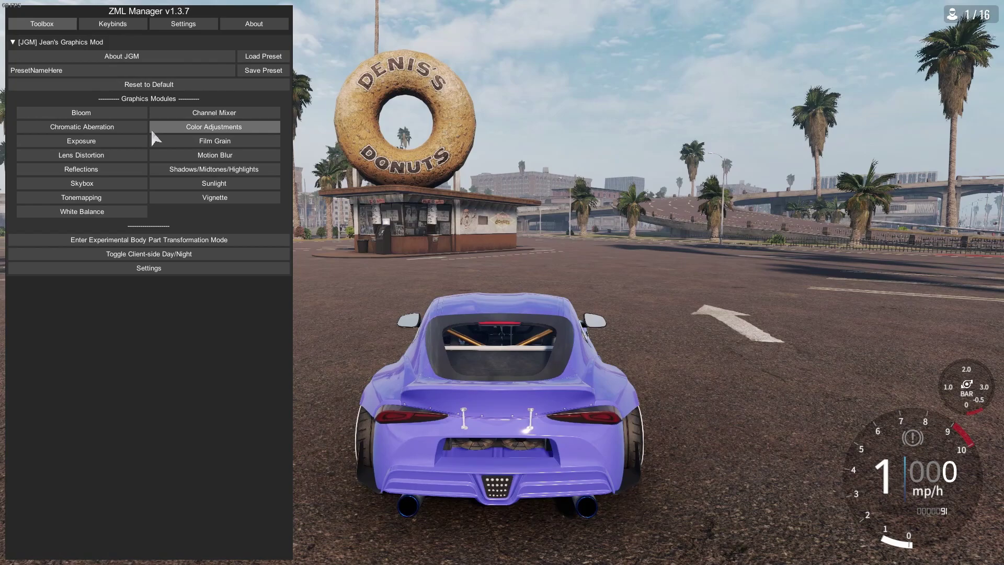
pyautogui.click(93, 172)
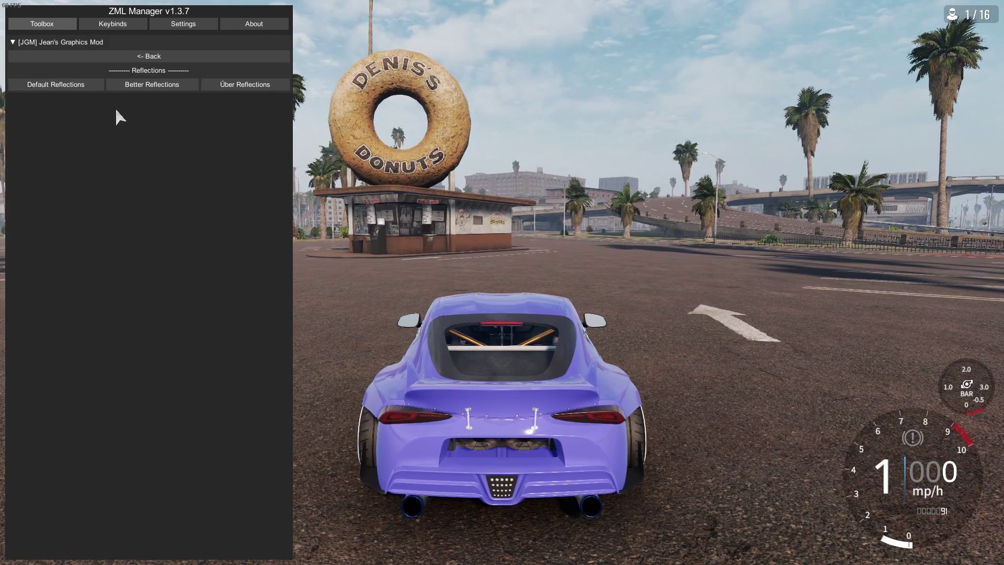
pyautogui.click(142, 91)
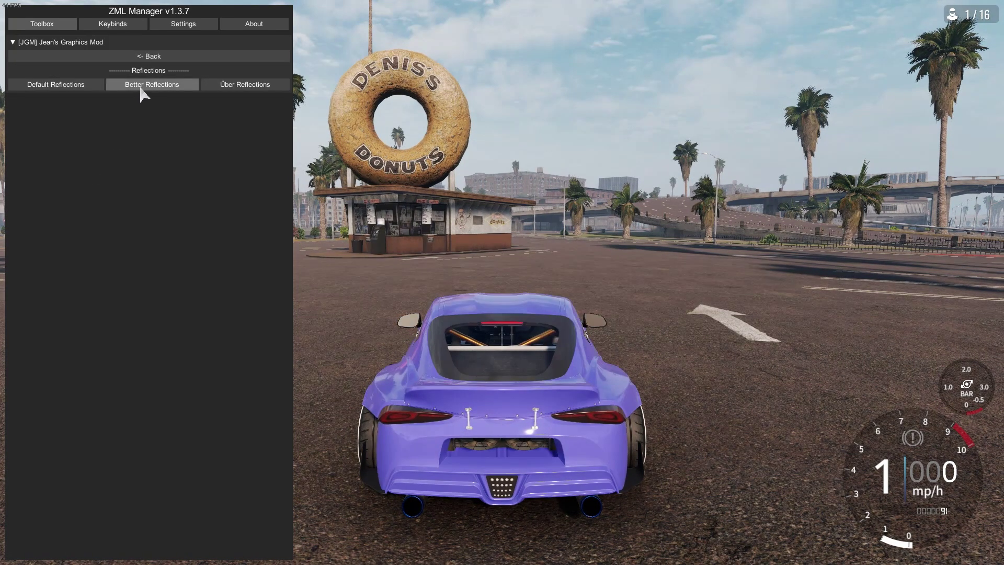
pyautogui.click(130, 55)
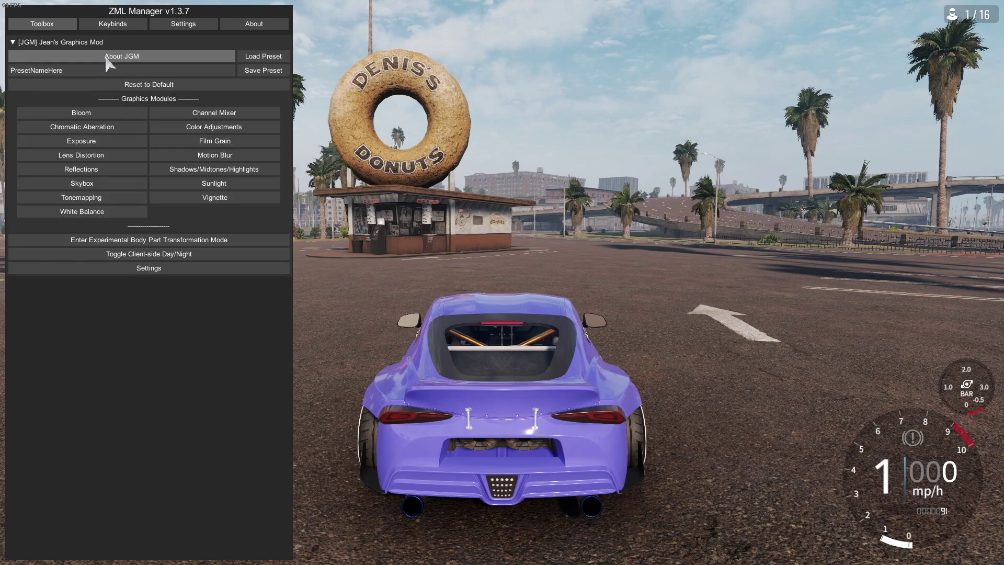
# - Raise the sunlight height, rotate the sun's direction, and try colour temperatures
pyautogui.click(169, 187)
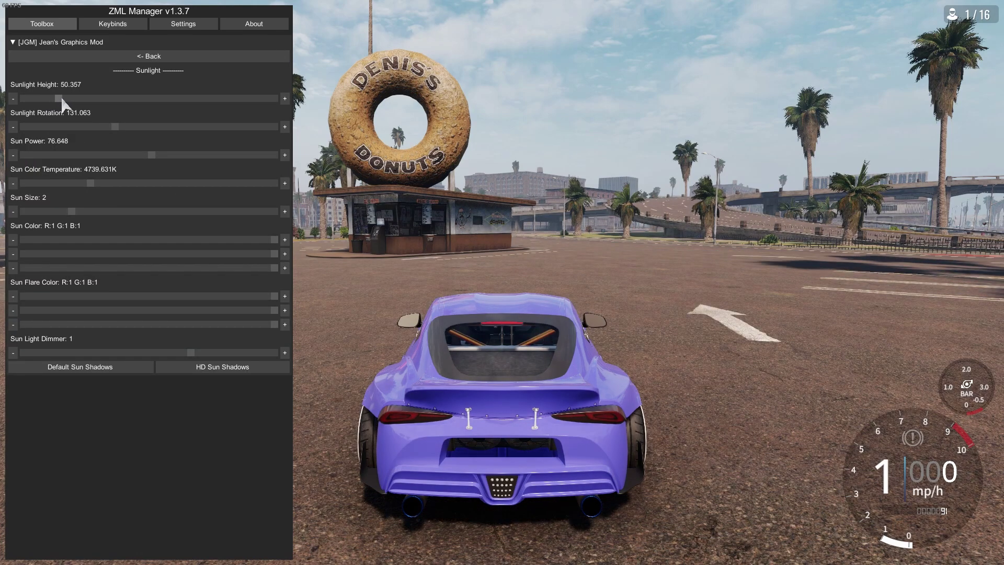
pyautogui.moveTo(44, 100); pyautogui.dragTo(56, 99)
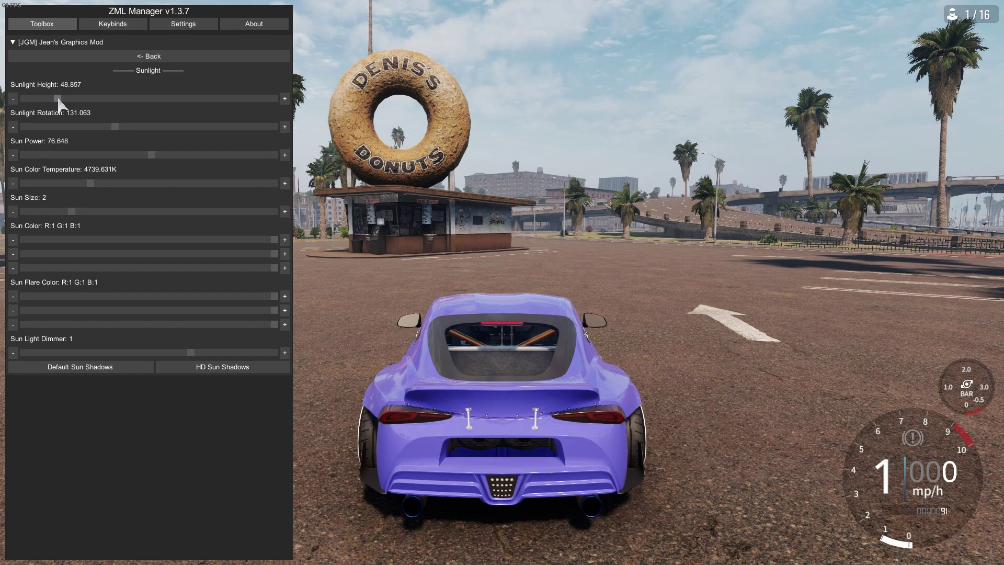
pyautogui.moveTo(114, 127)
pyautogui.mouseDown()
pyautogui.moveTo(56, 127)
pyautogui.moveTo(94, 128)
pyautogui.mouseUp()
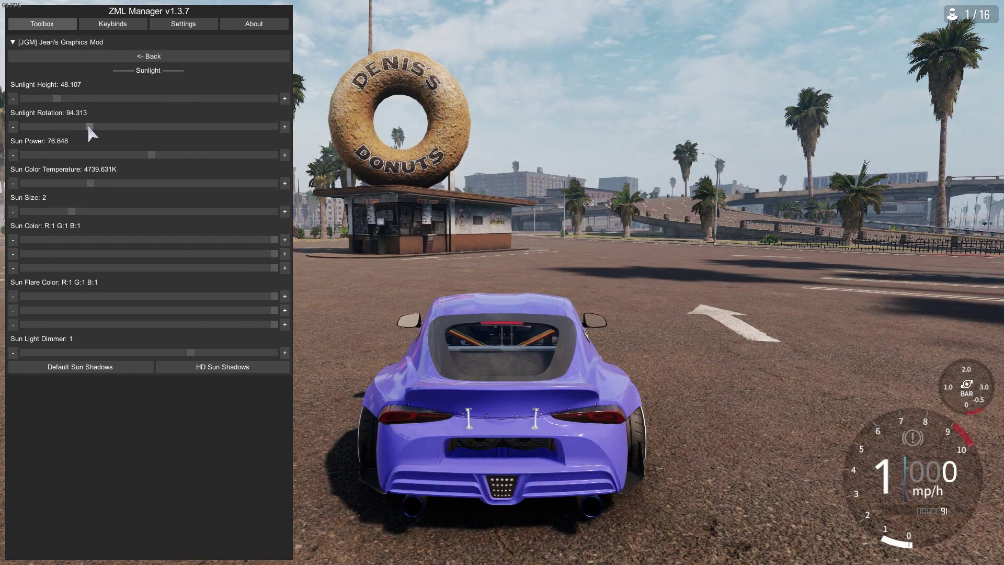
pyautogui.moveTo(100, 185)
pyautogui.mouseDown()
pyautogui.moveTo(152, 186)
pyautogui.moveTo(45, 186)
pyautogui.moveTo(94, 186)
pyautogui.mouseUp()
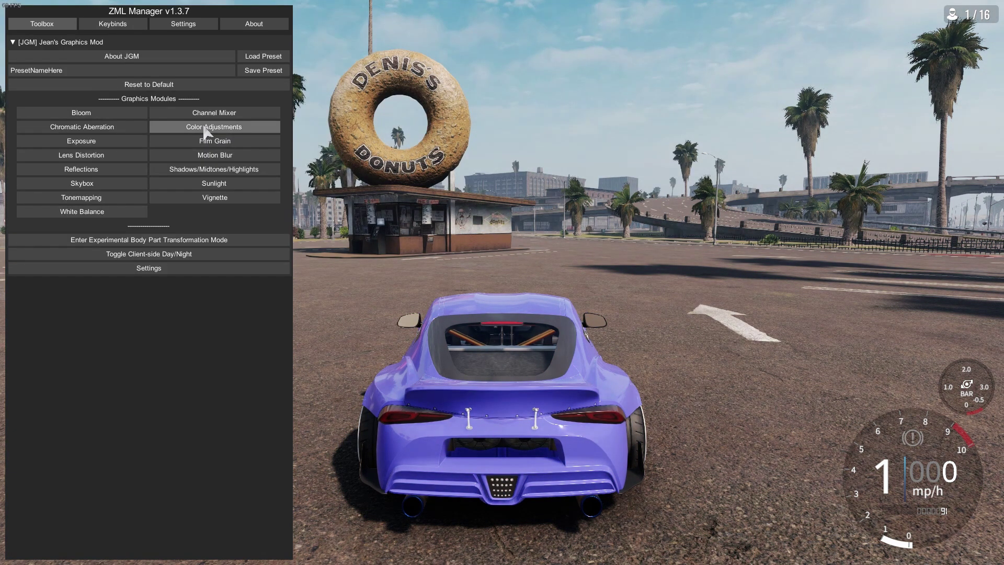
# - Increase Color Adjustments saturation to about 40 and return to the module list
pyautogui.click(204, 131)
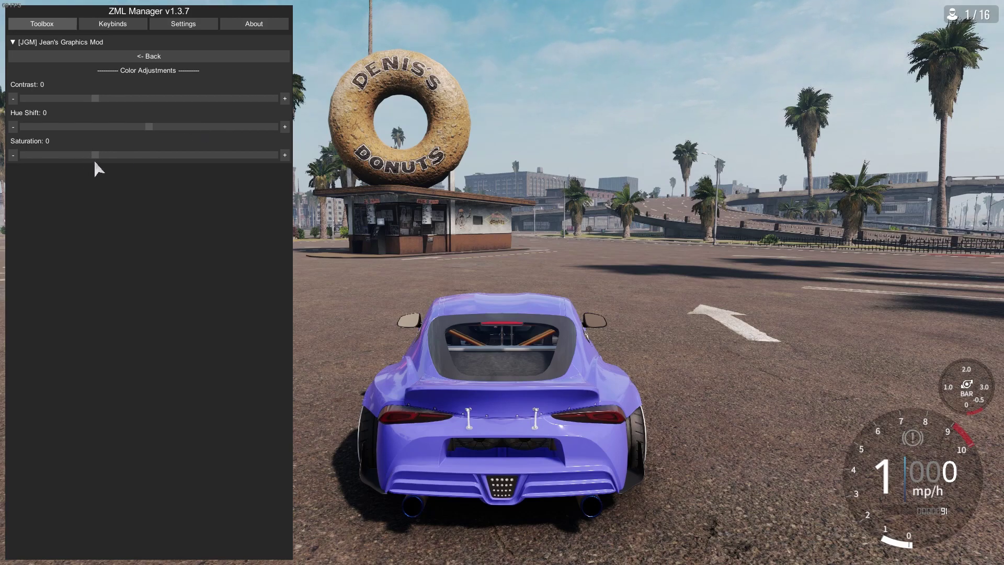
pyautogui.moveTo(95, 156)
pyautogui.mouseDown()
pyautogui.moveTo(231, 158)
pyautogui.moveTo(139, 156)
pyautogui.mouseUp()
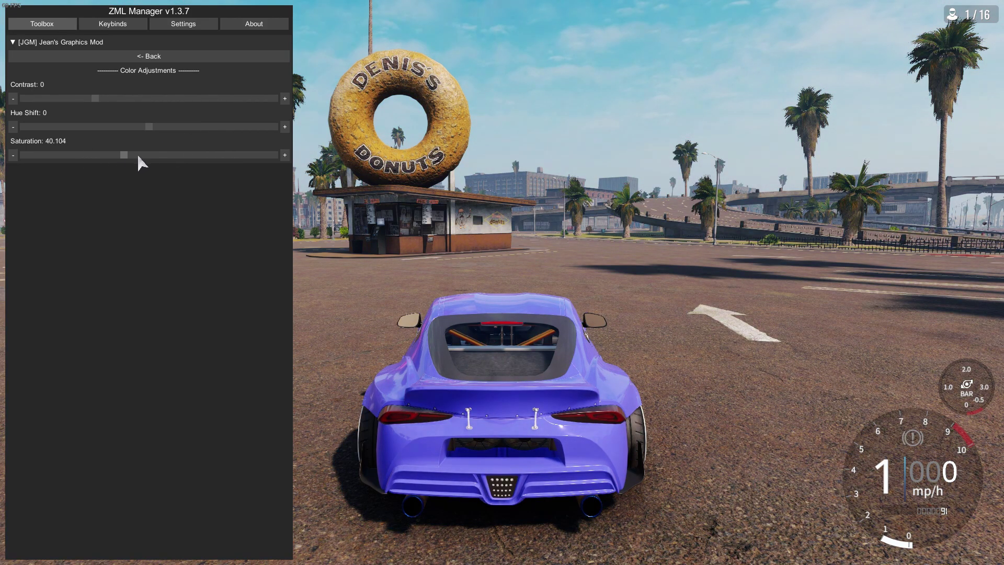
pyautogui.click(134, 56)
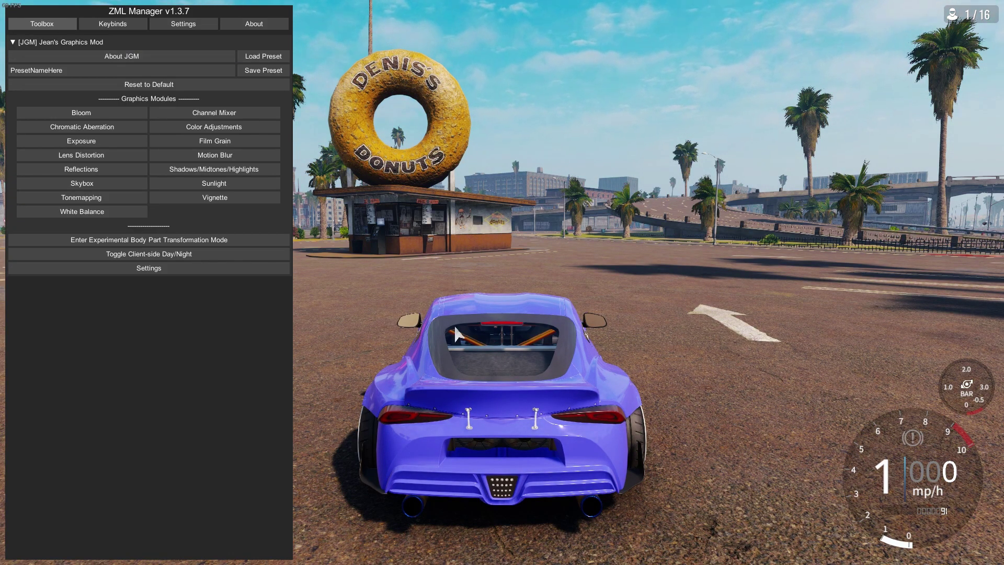
# - Hide the ZML Manager with F1 and orbit the camera to the Supra's side
pyautogui.press('F1')
pyautogui.moveTo(541, 339)
pyautogui.mouseDown()
pyautogui.moveTo(298, 349)
pyautogui.moveTo(477, 341)
pyautogui.moveTo(806, 353)
pyautogui.moveTo(569, 361)
pyautogui.mouseUp()
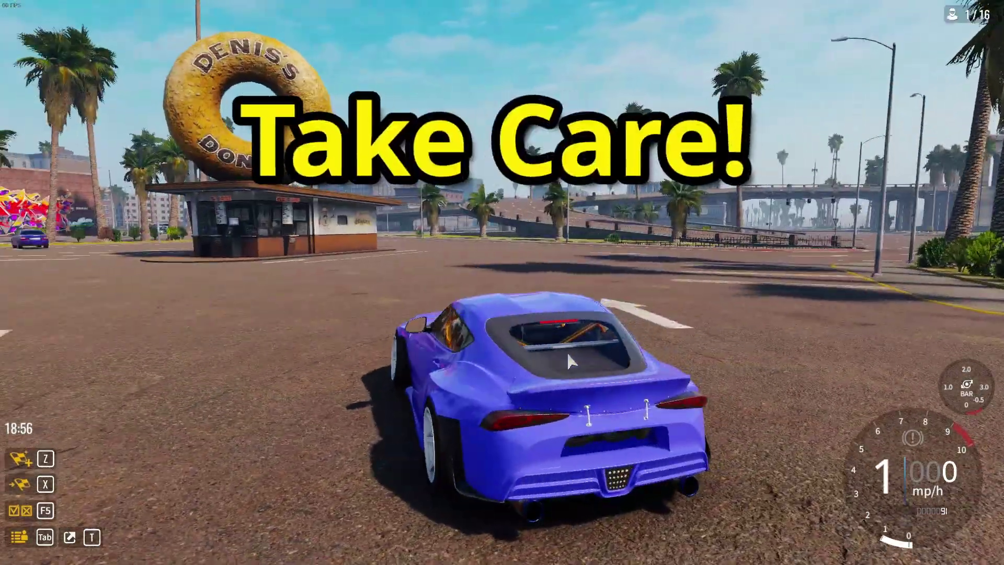